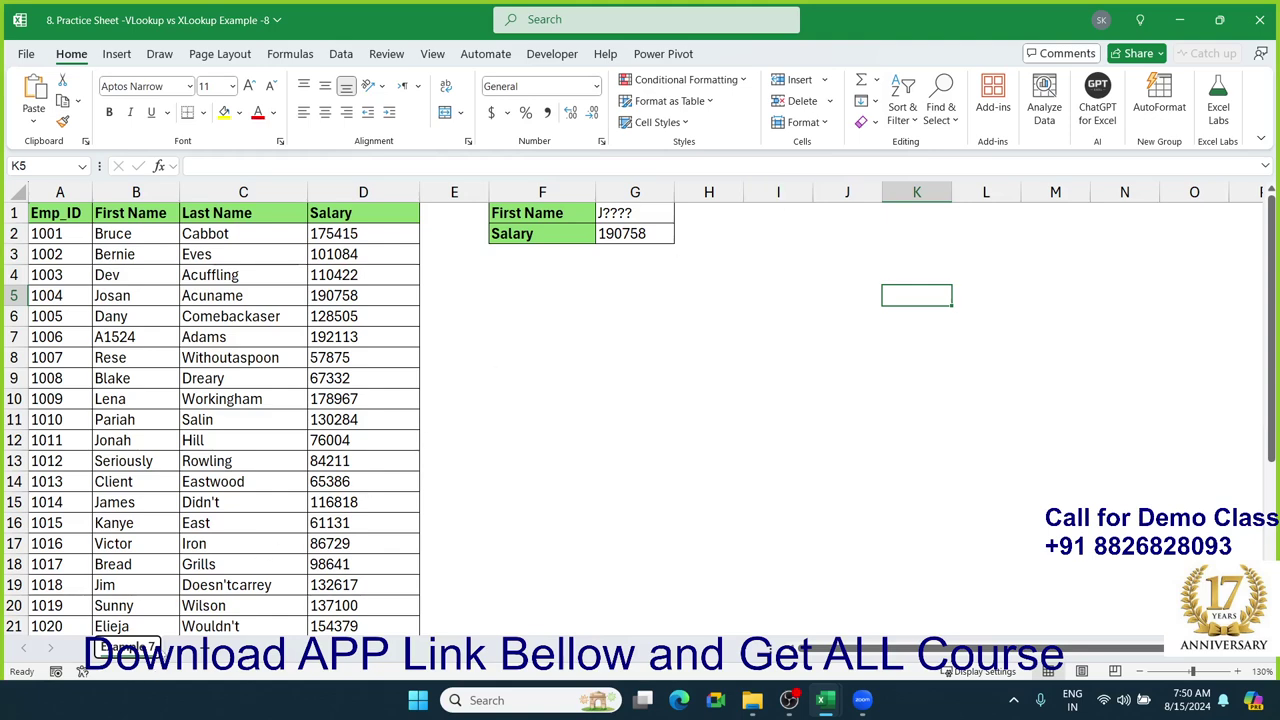
# - Review the employee table: salary 130284, Dev's salary 110422 and first name A1524
pyautogui.moveTo(130, 648); pyautogui.dragTo(130, 648)
pyautogui.click(396, 416)
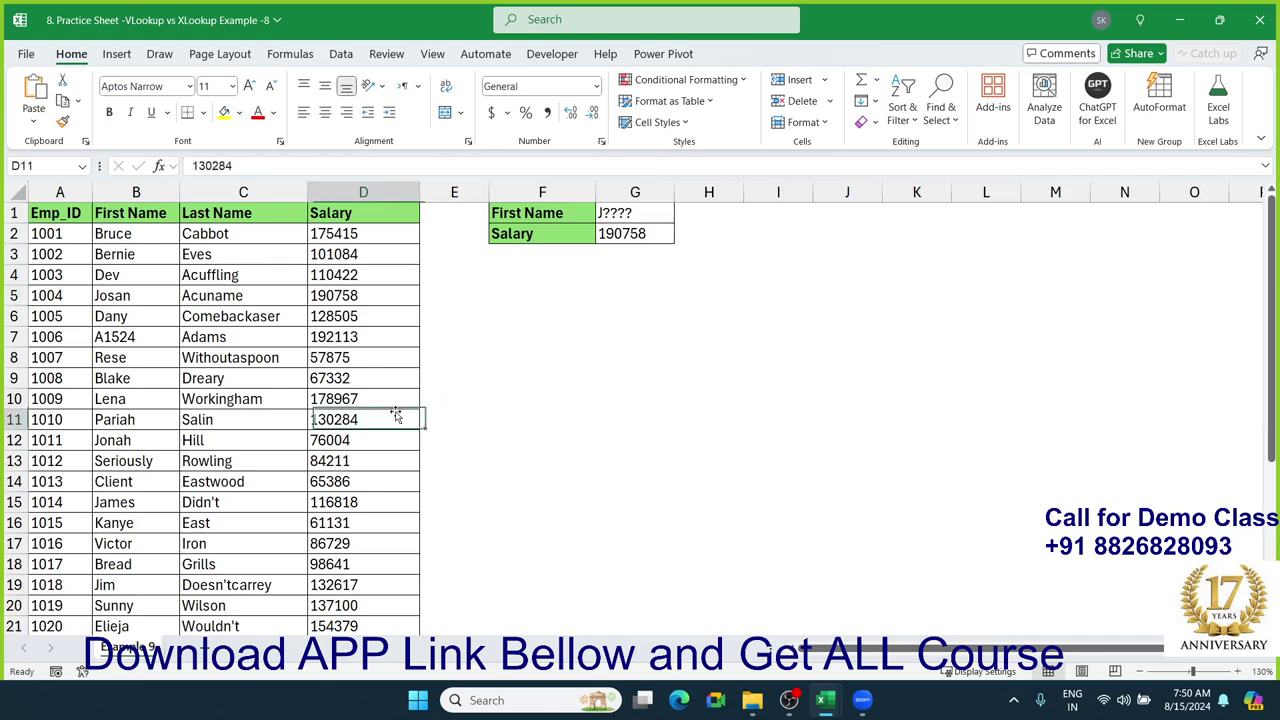
pyautogui.press('Escape')
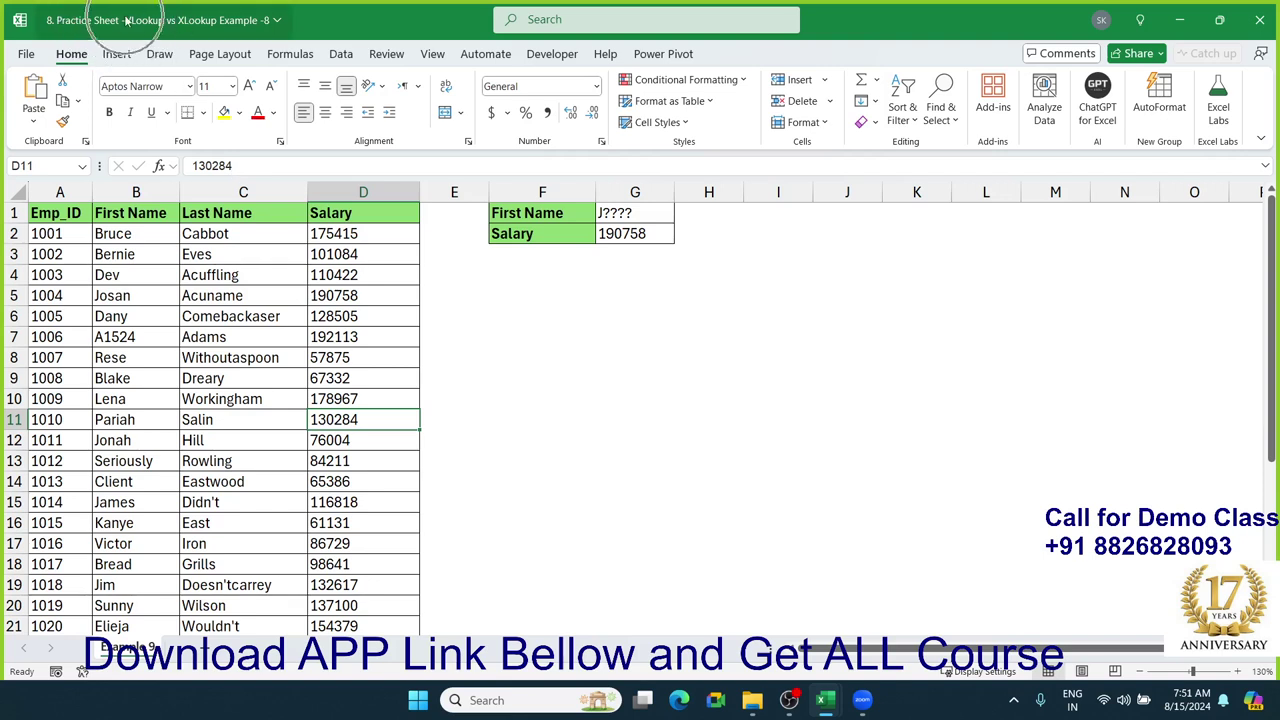
pyautogui.click(519, 312)
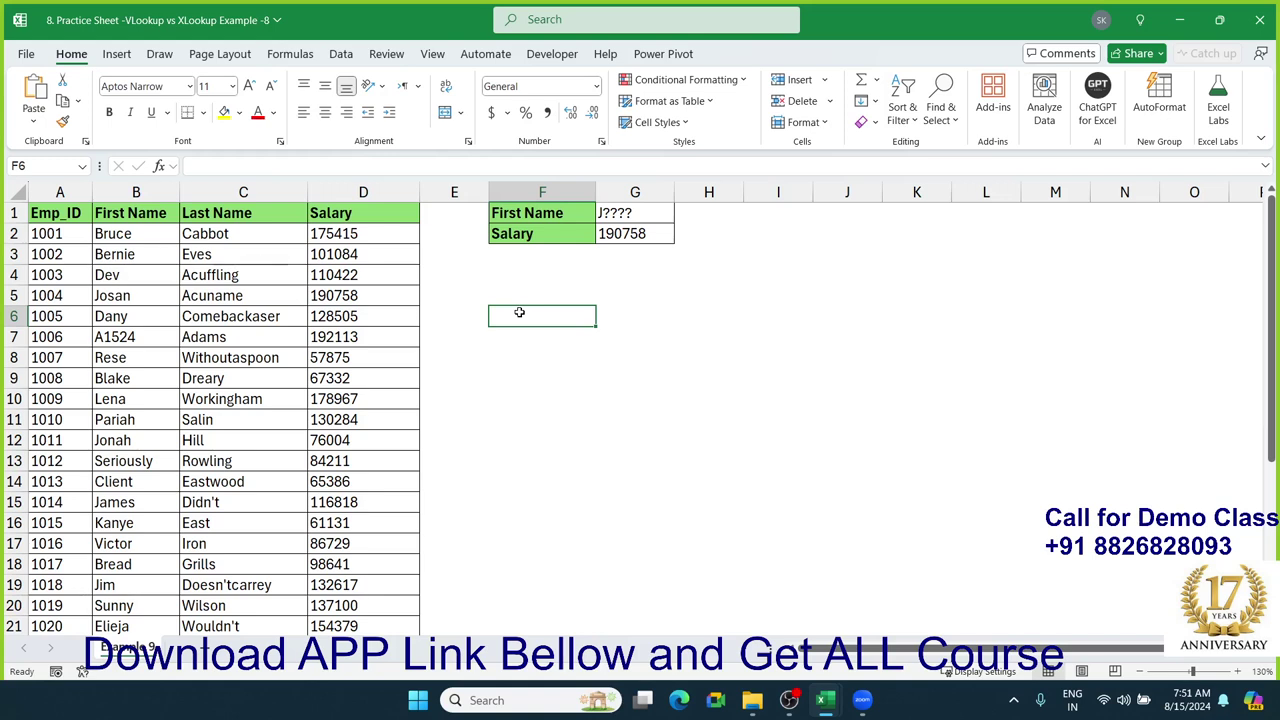
pyautogui.press('alt')
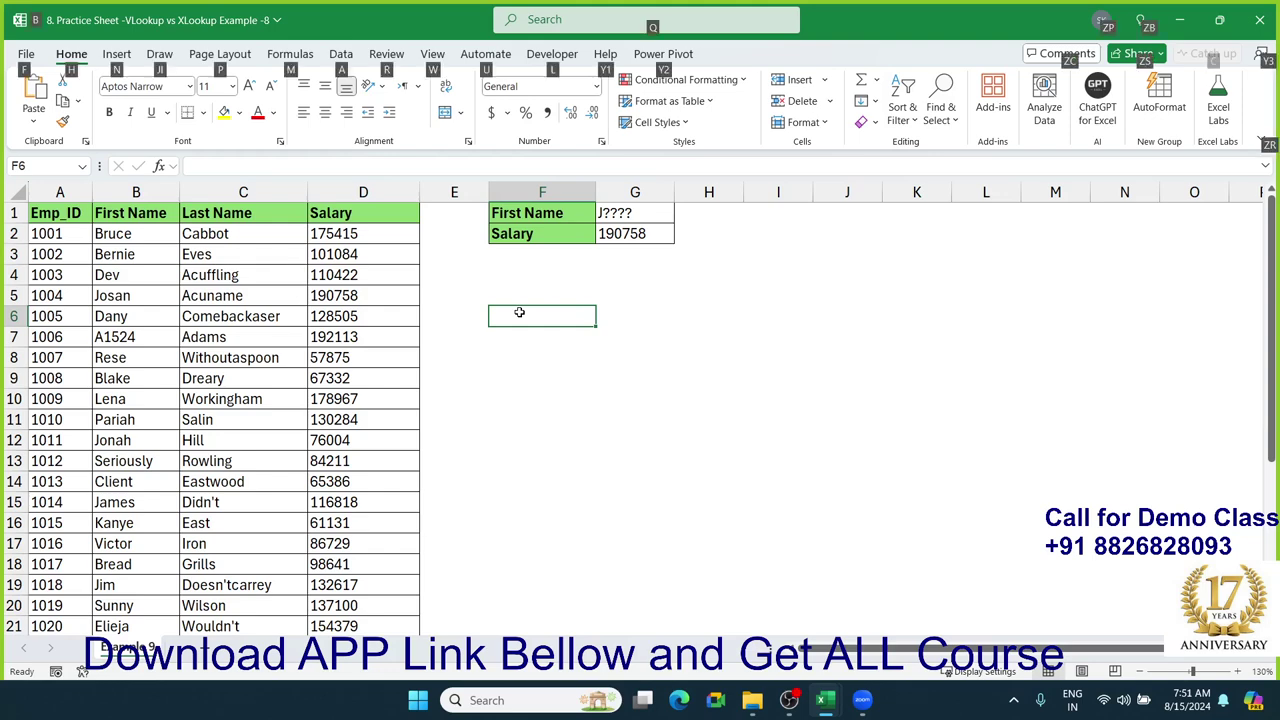
pyautogui.press('Escape')
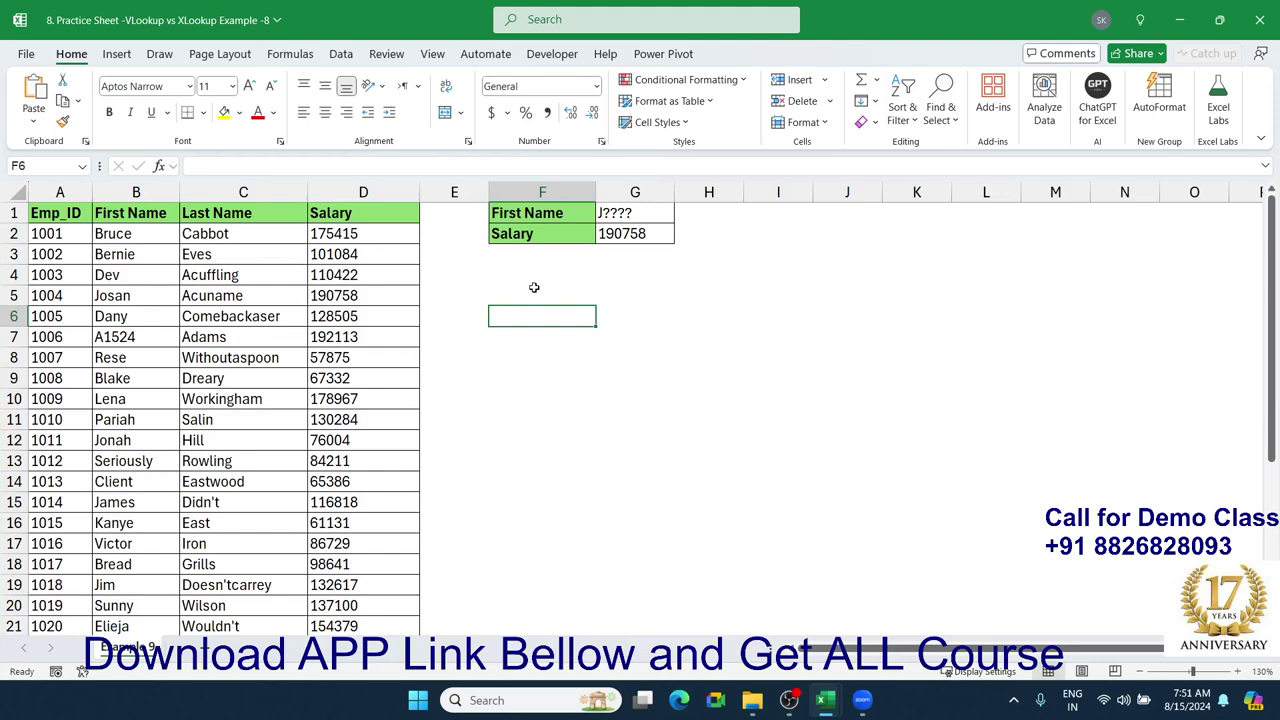
pyautogui.click(530, 274)
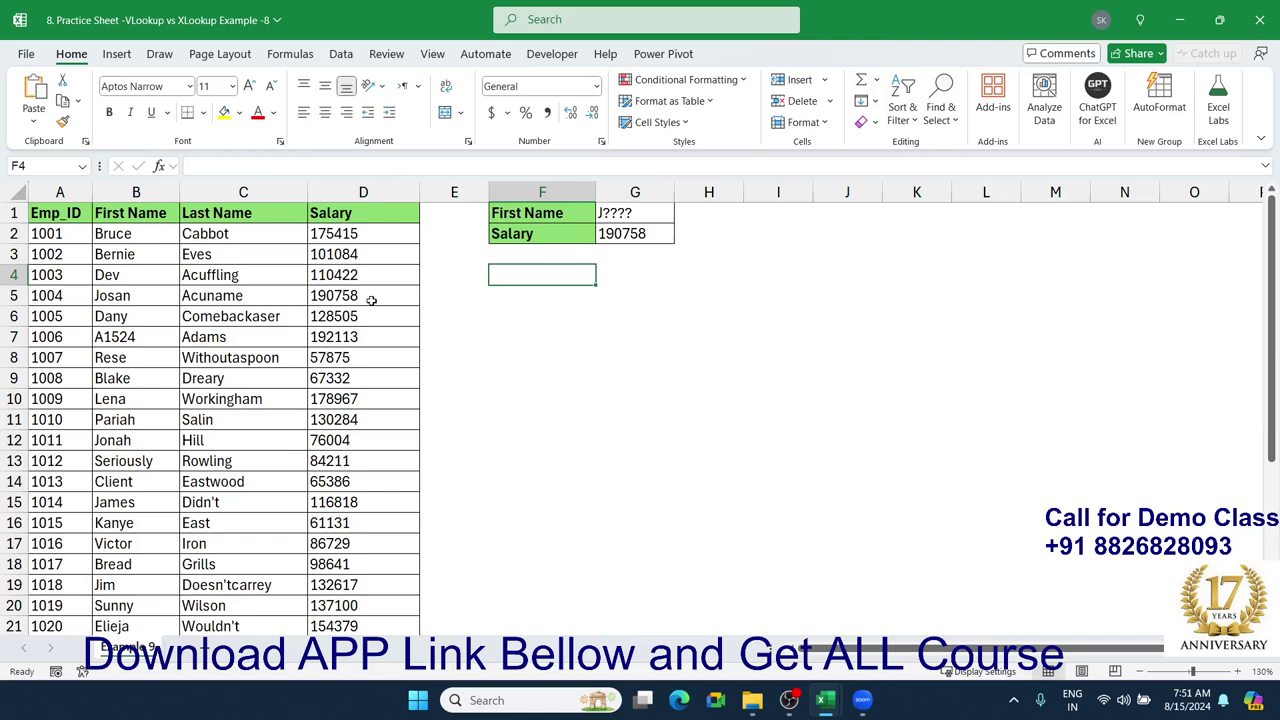
pyautogui.click(198, 278)
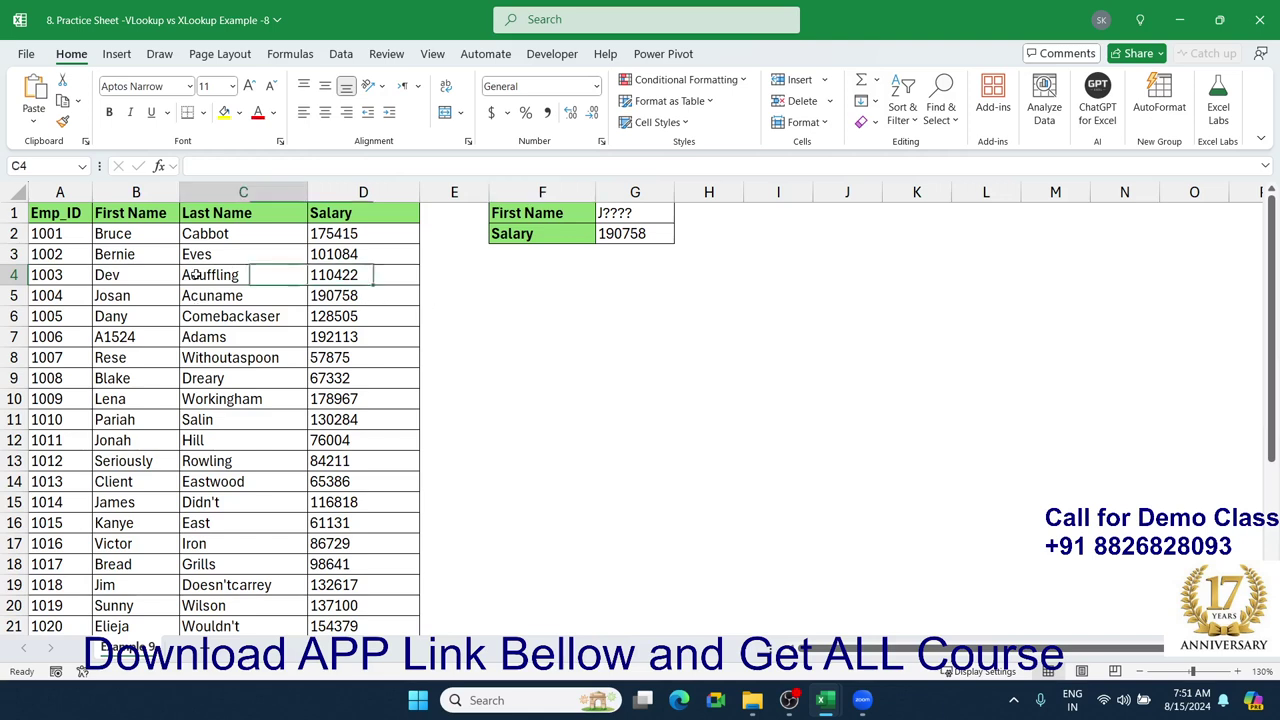
pyautogui.click(398, 271)
pyautogui.scroll(-2, 395, 270)
pyautogui.scroll(3, 390, 268)
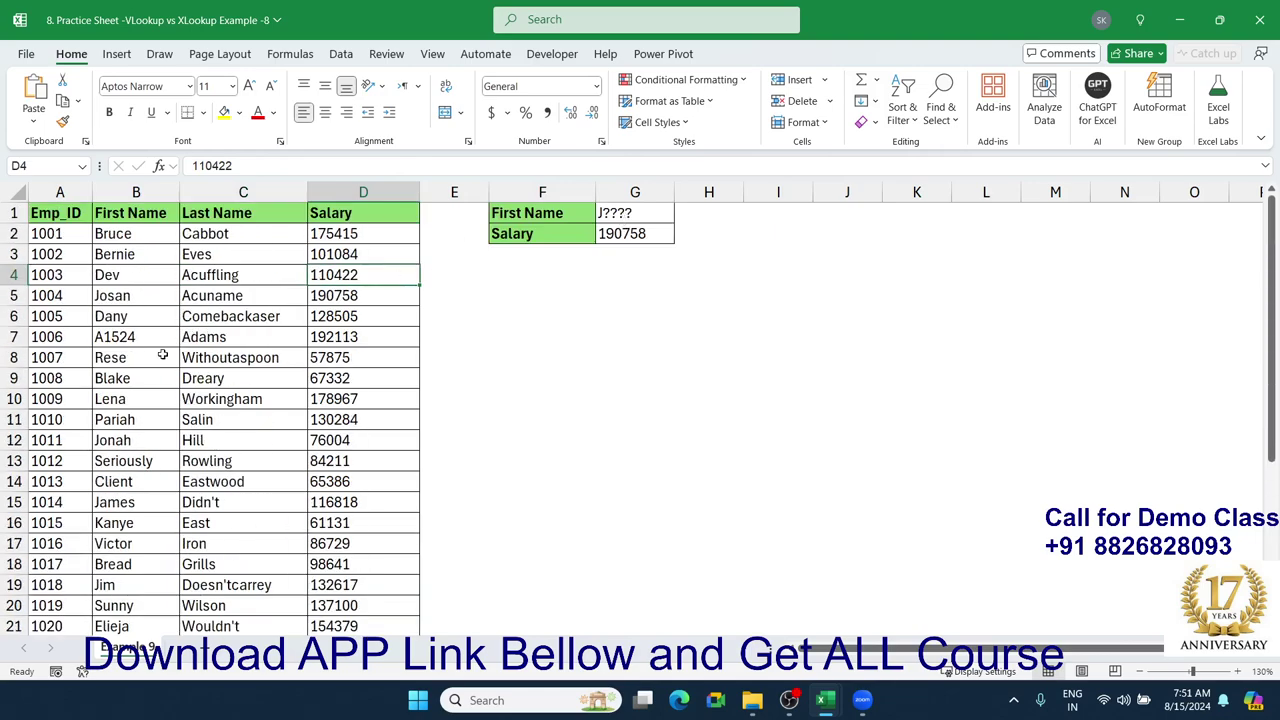
pyautogui.click(130, 340)
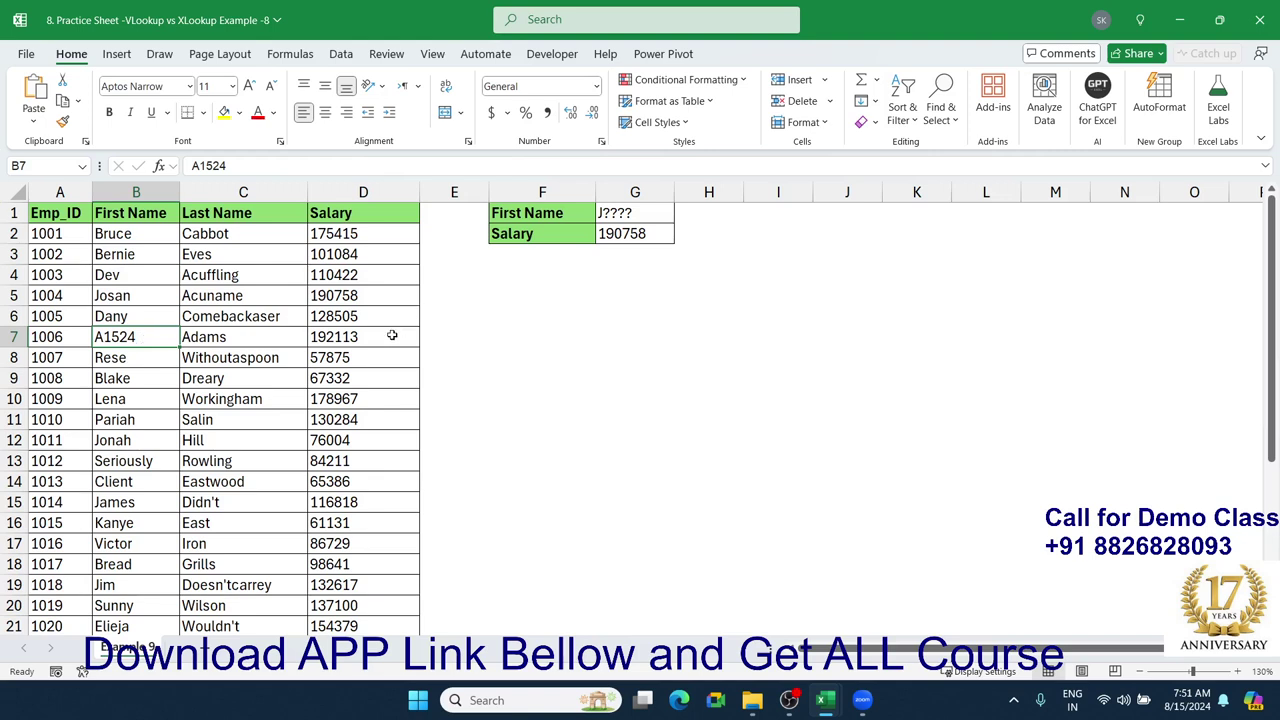
# - Enter A1524 in cell F4
pyautogui.click(548, 271)
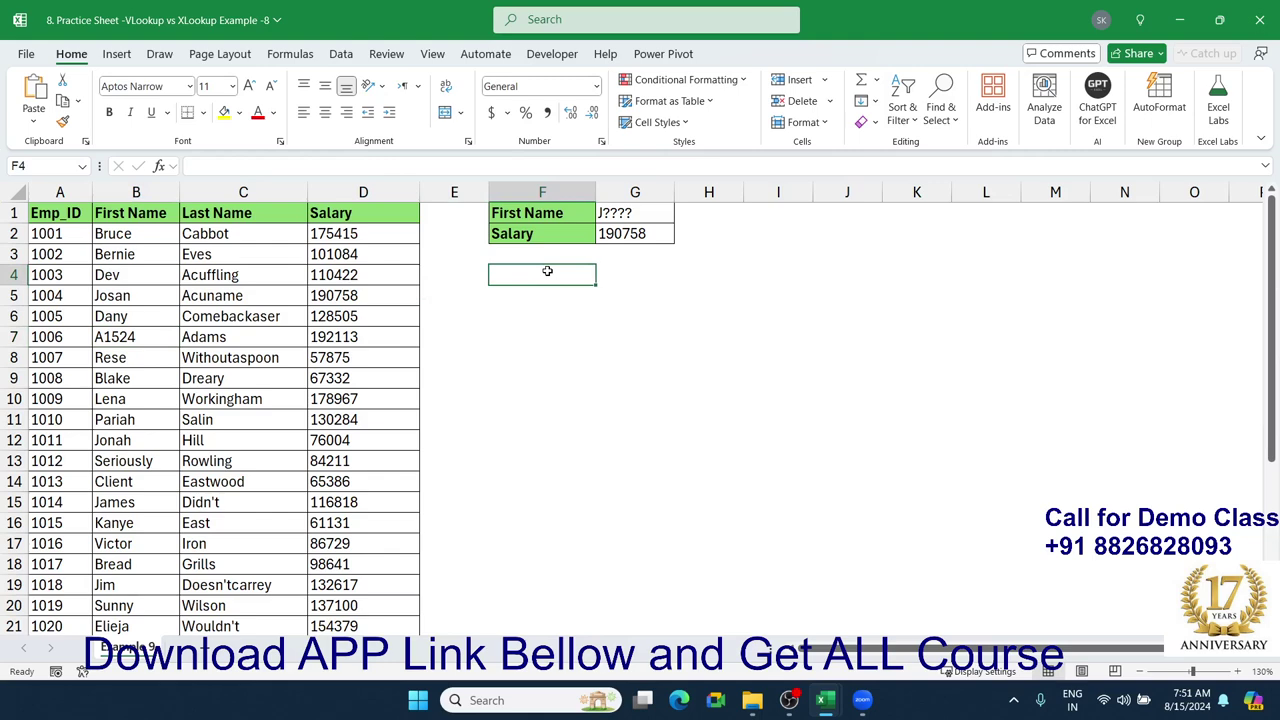
pyautogui.write('A15')
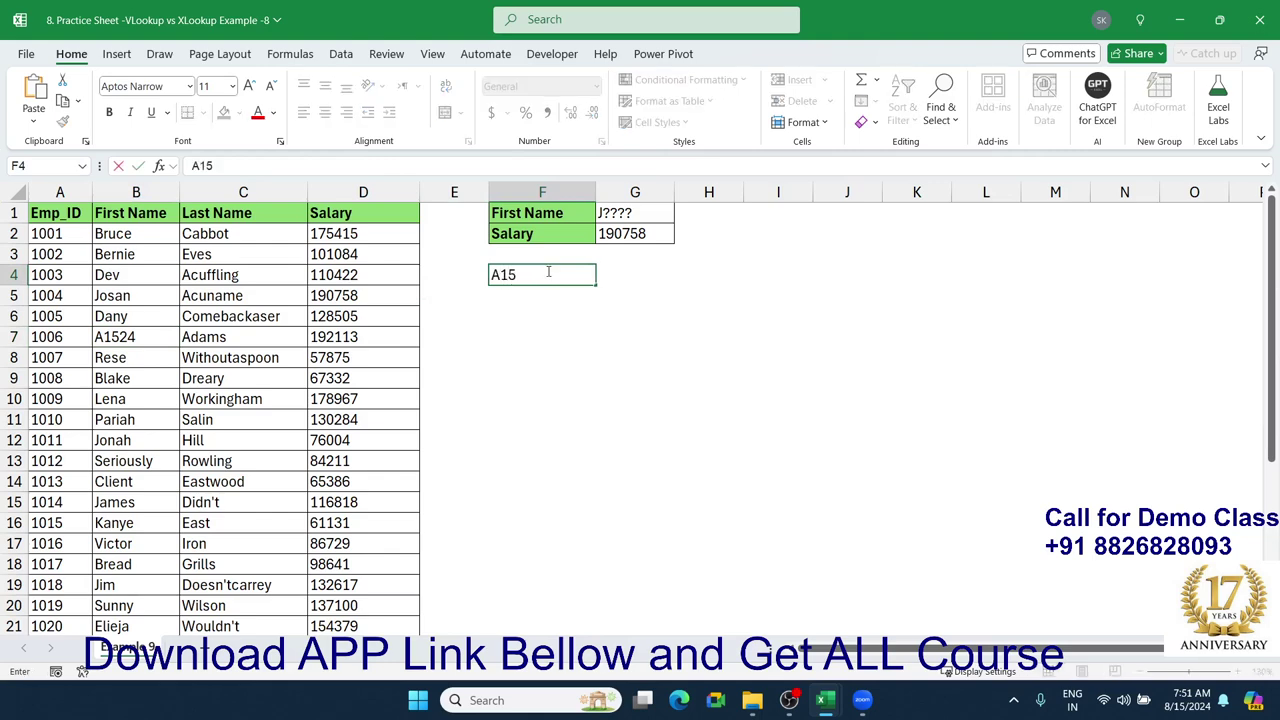
pyautogui.write('24')
pyautogui.press('Return')
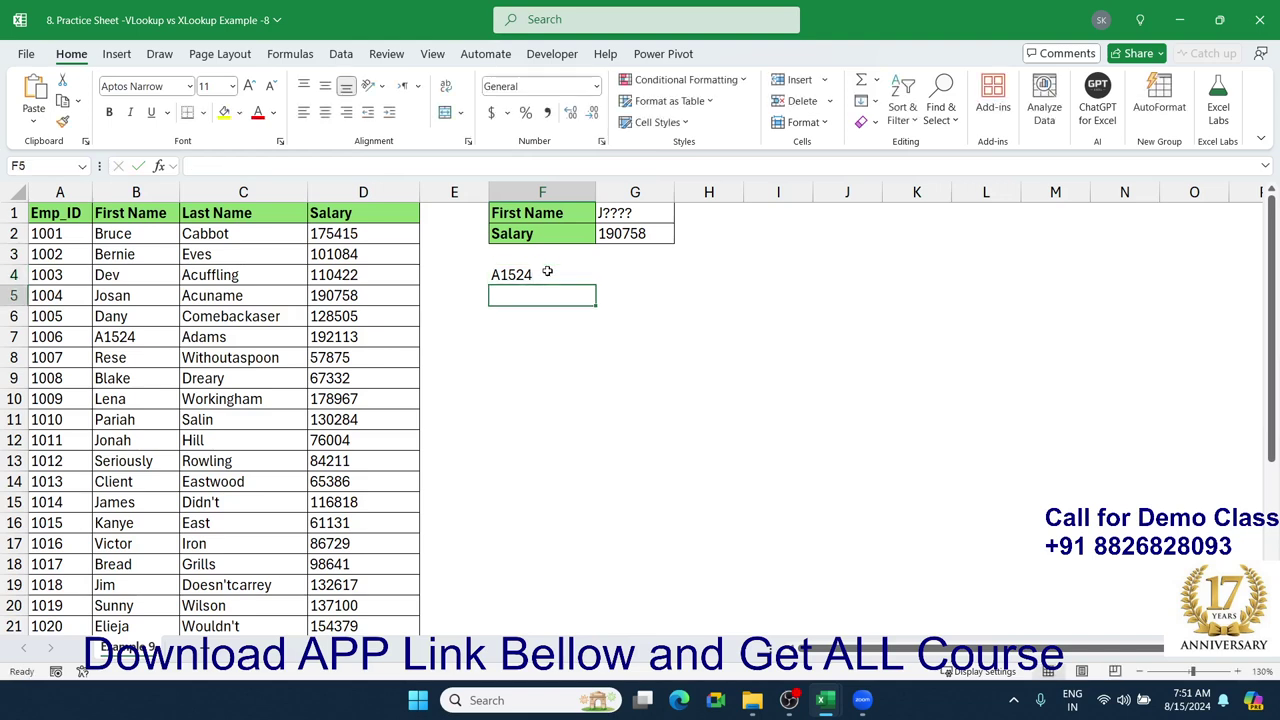
pyautogui.press('Up')
pyautogui.press('Right')
pyautogui.press('Left')
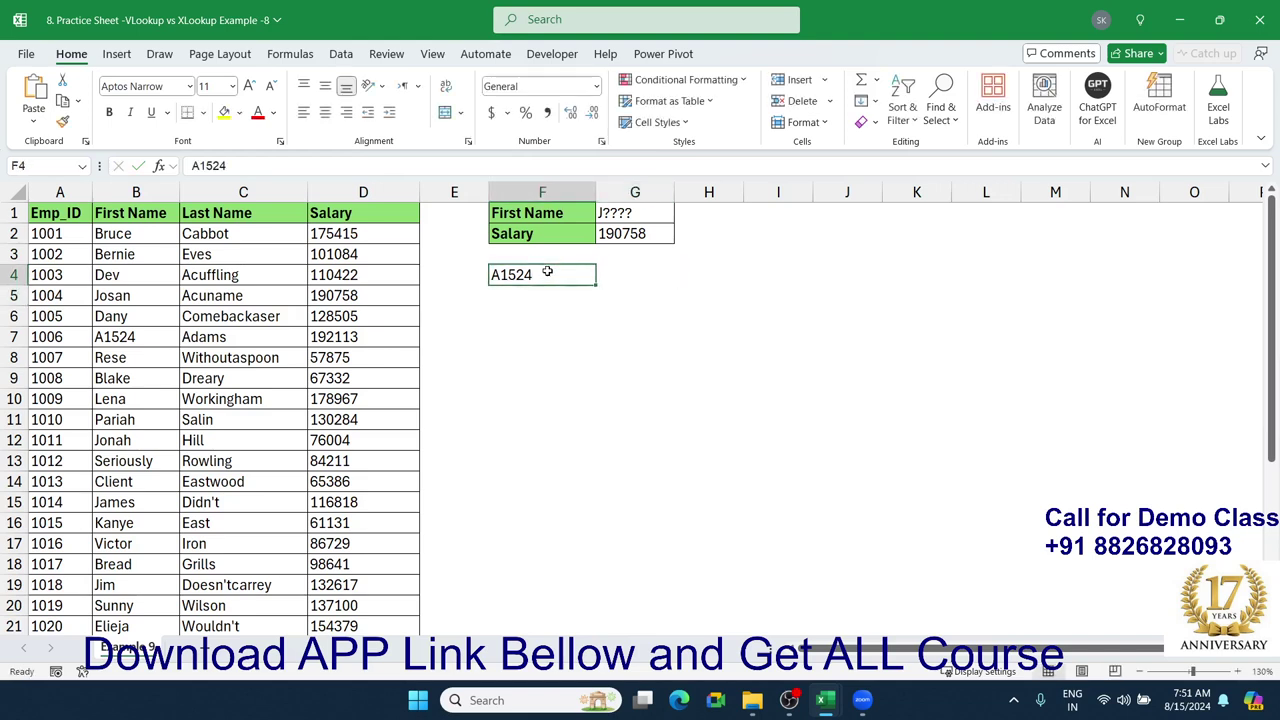
# - Edit F4, replacing the digits with ???? to form the pattern A????
pyautogui.press('F1')
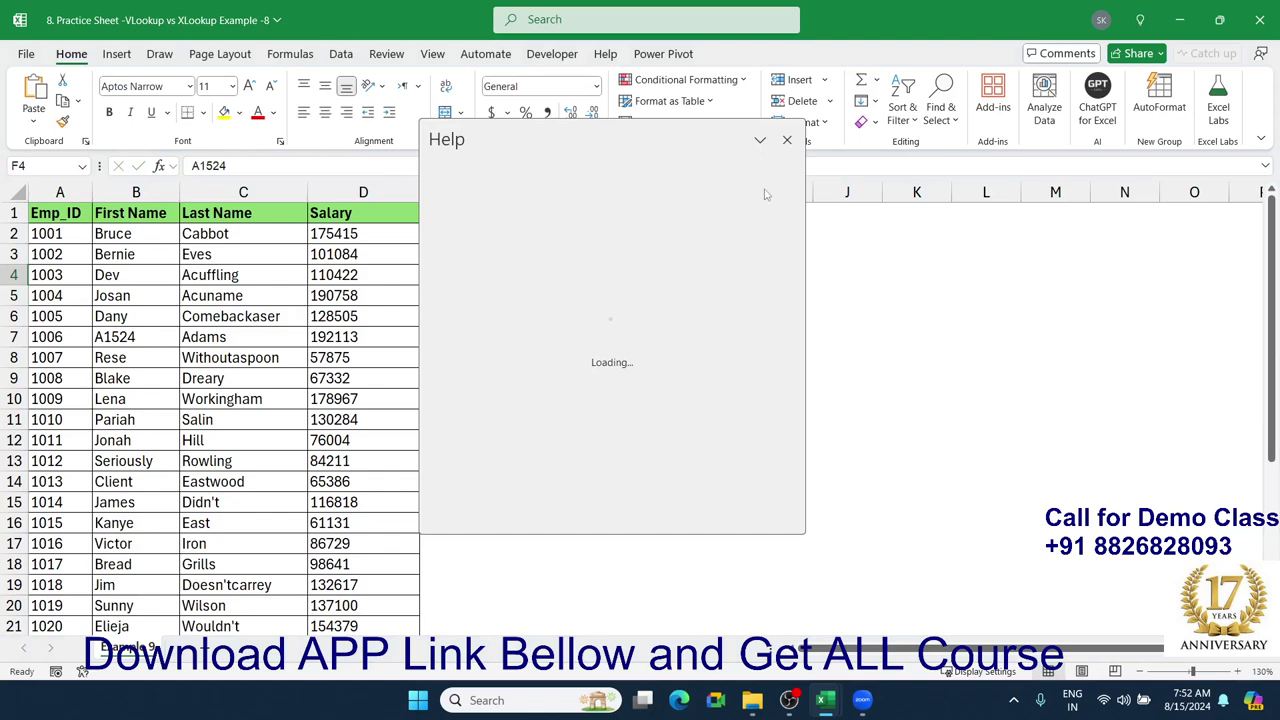
pyautogui.click(787, 139)
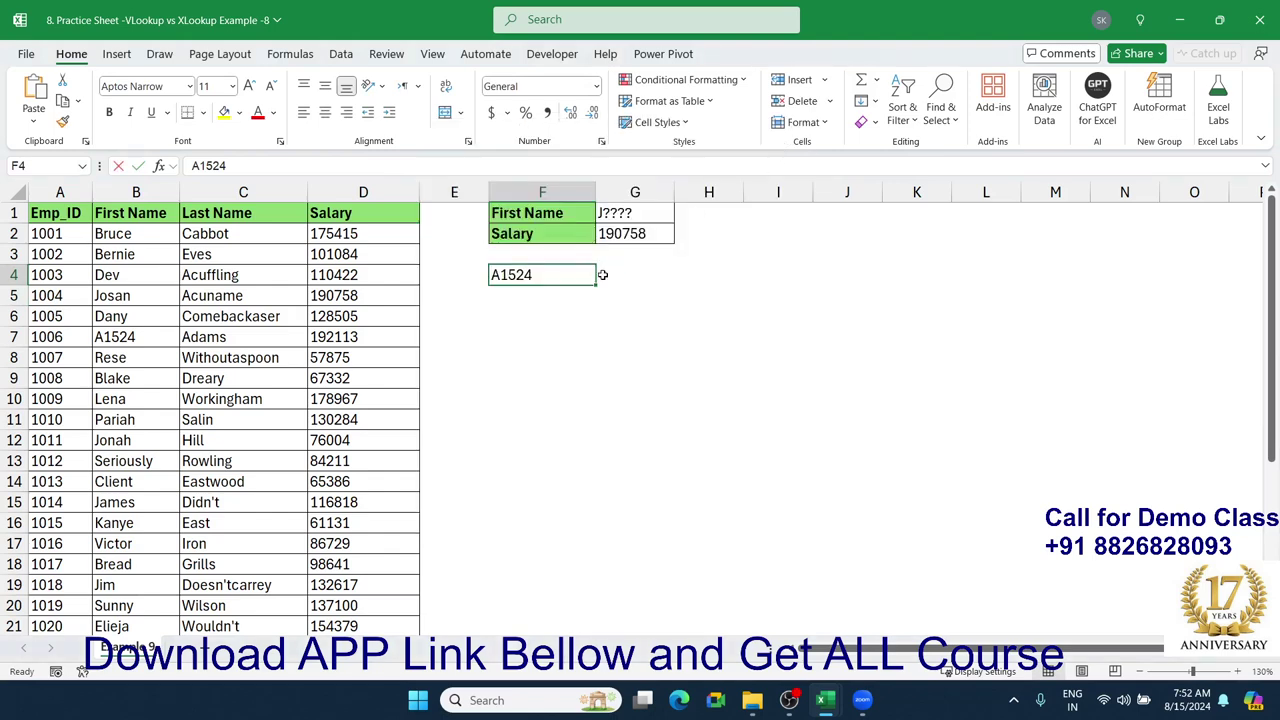
pyautogui.press('F2')
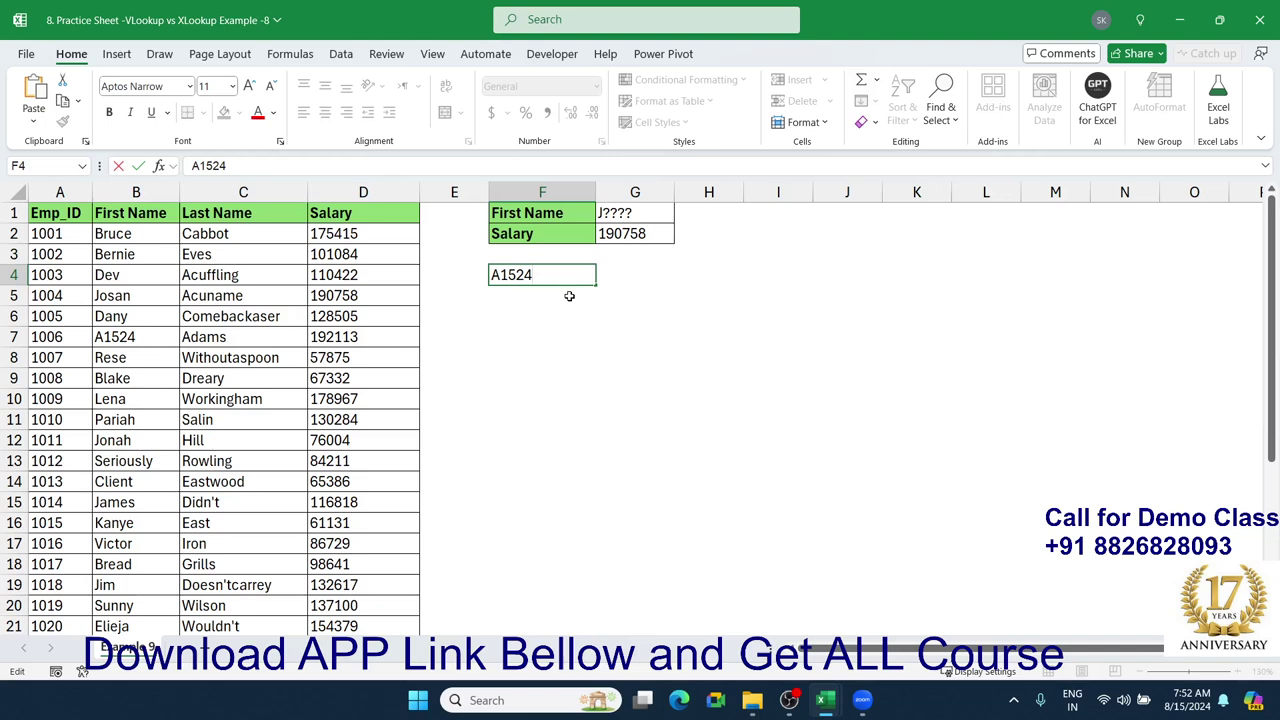
pyautogui.press('BackSpace')
pyautogui.press('BackSpace')
pyautogui.press('BackSpace')
pyautogui.press('BackSpace')
pyautogui.write('???')
pyautogui.write('?')
# - Enter =VLOOKUP(F4,B:D,3,0) in G4 to return salary 192113
pyautogui.press('Return')
pyautogui.press('Up')
pyautogui.press('Right')
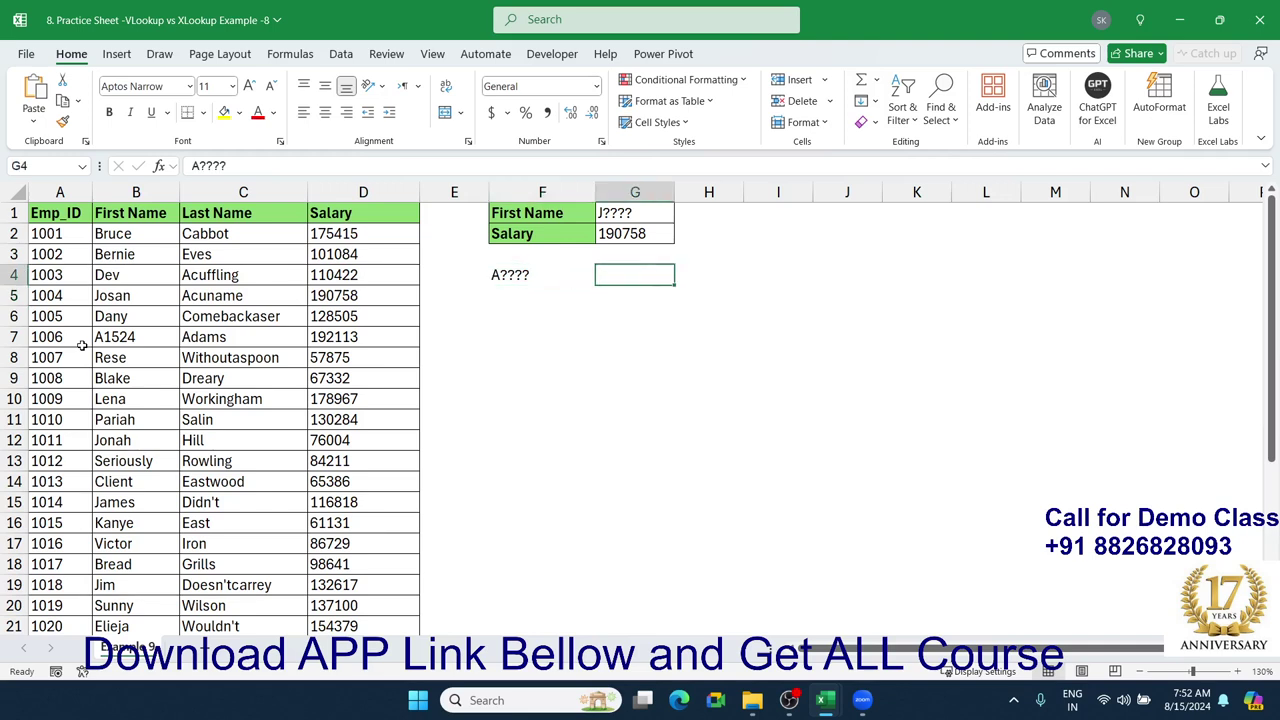
pyautogui.write('=vl')
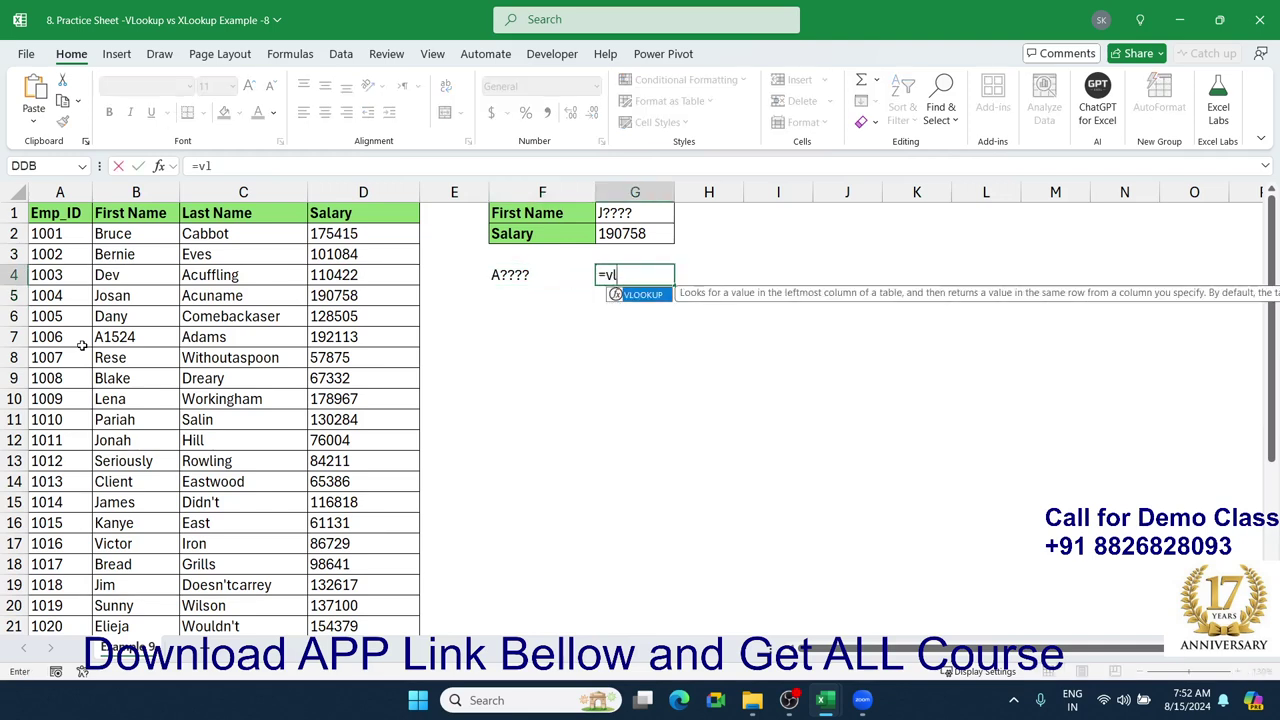
pyautogui.press('Tab')
pyautogui.press('Left')
pyautogui.write(',')
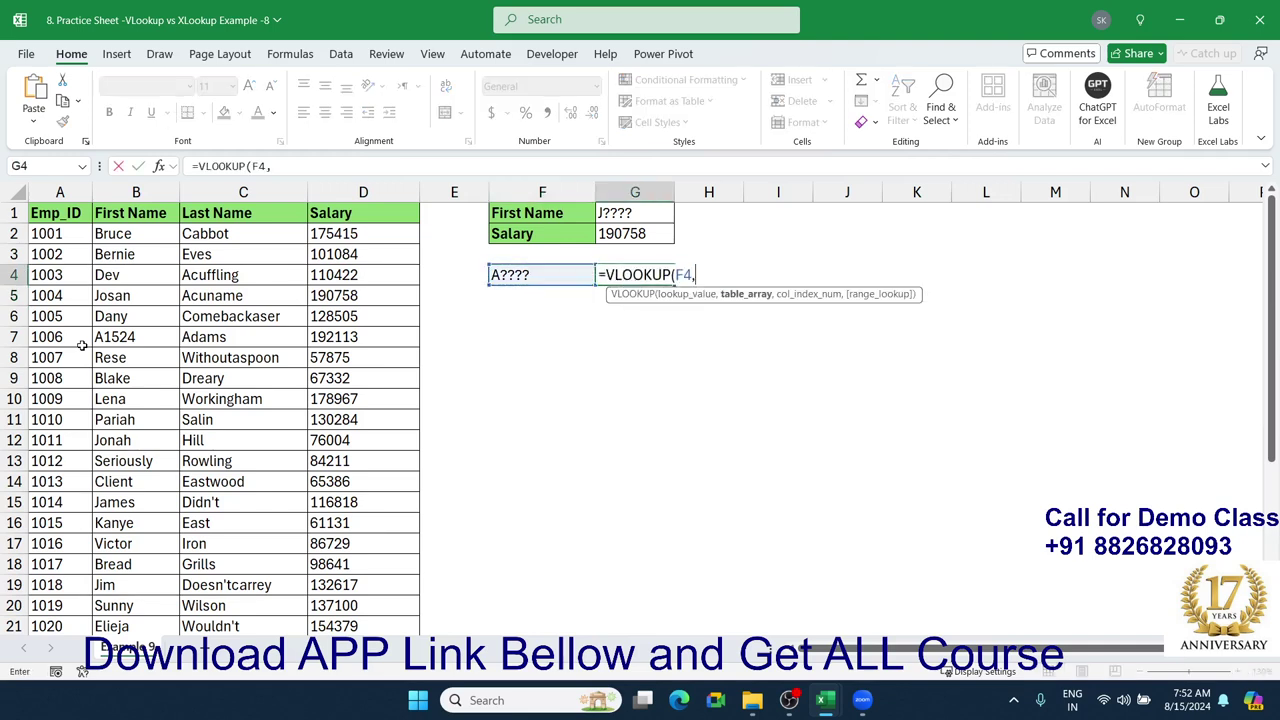
pyautogui.press('Left')
pyautogui.press('Home')
pyautogui.press('Right')
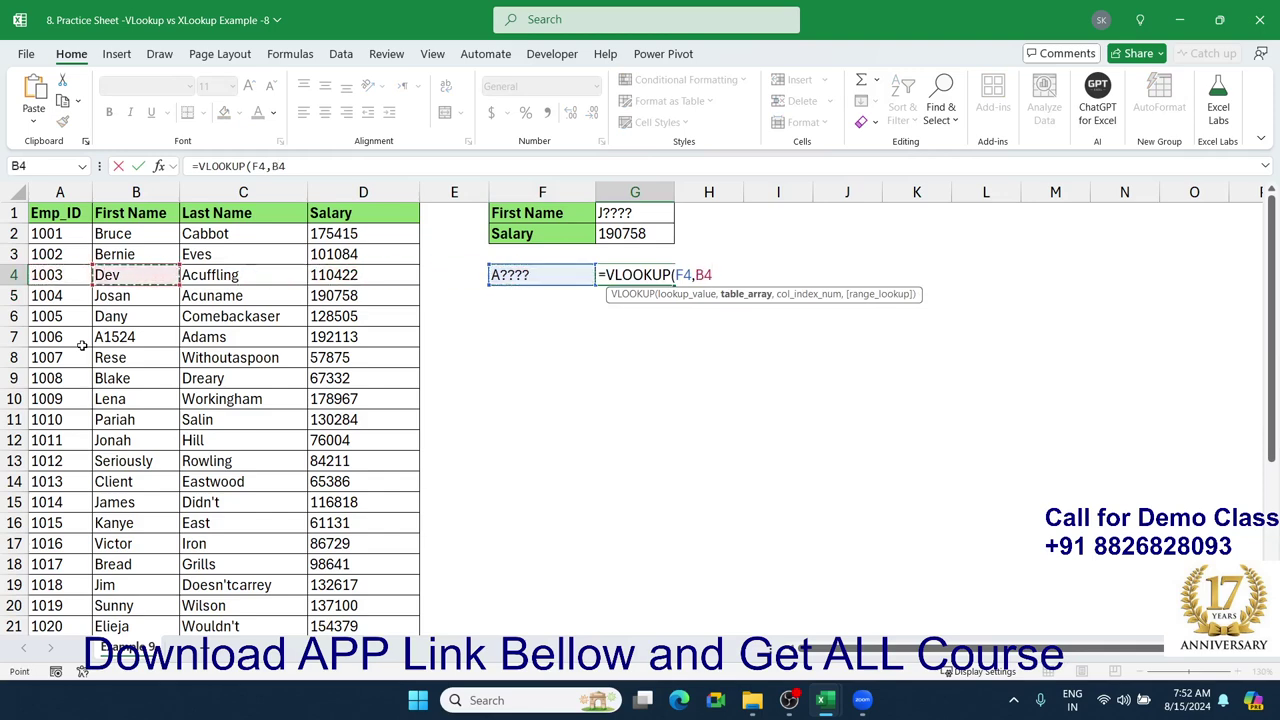
pyautogui.hotkey('ctrl', 'space')
pyautogui.hotkey('shift', 'Right')
pyautogui.hotkey('shift', 'Right')
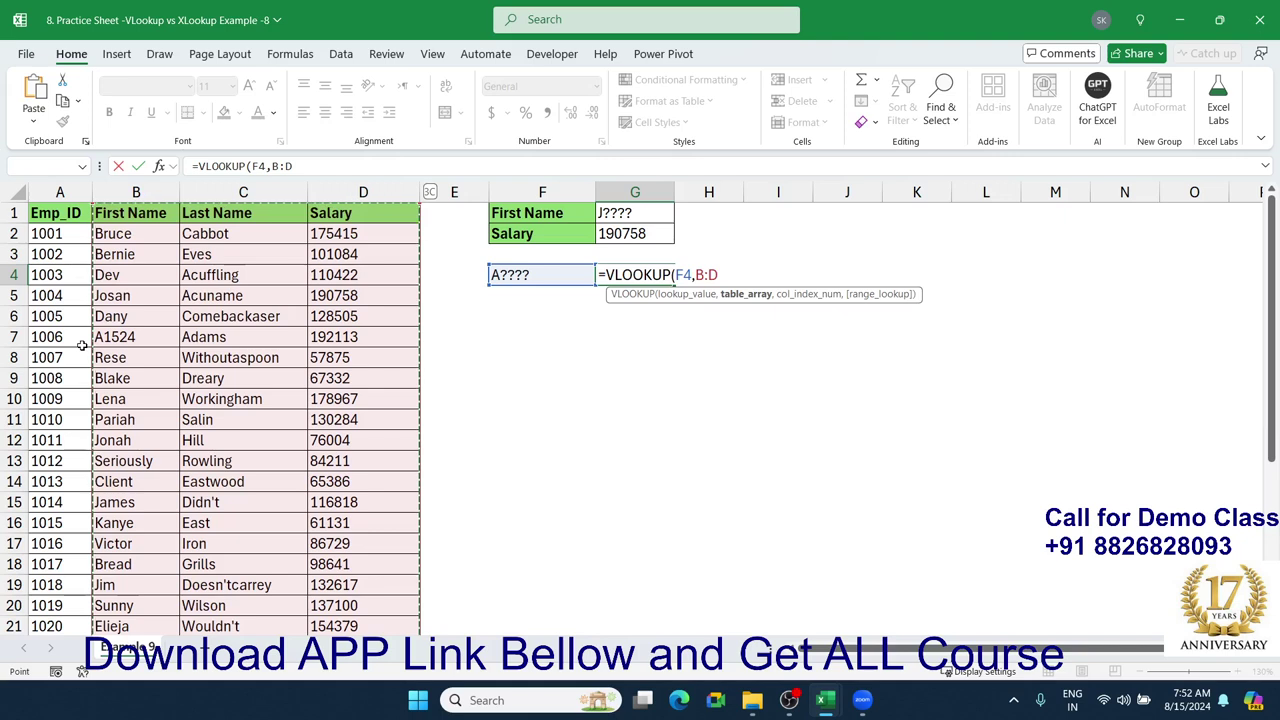
pyautogui.write(',3,0')
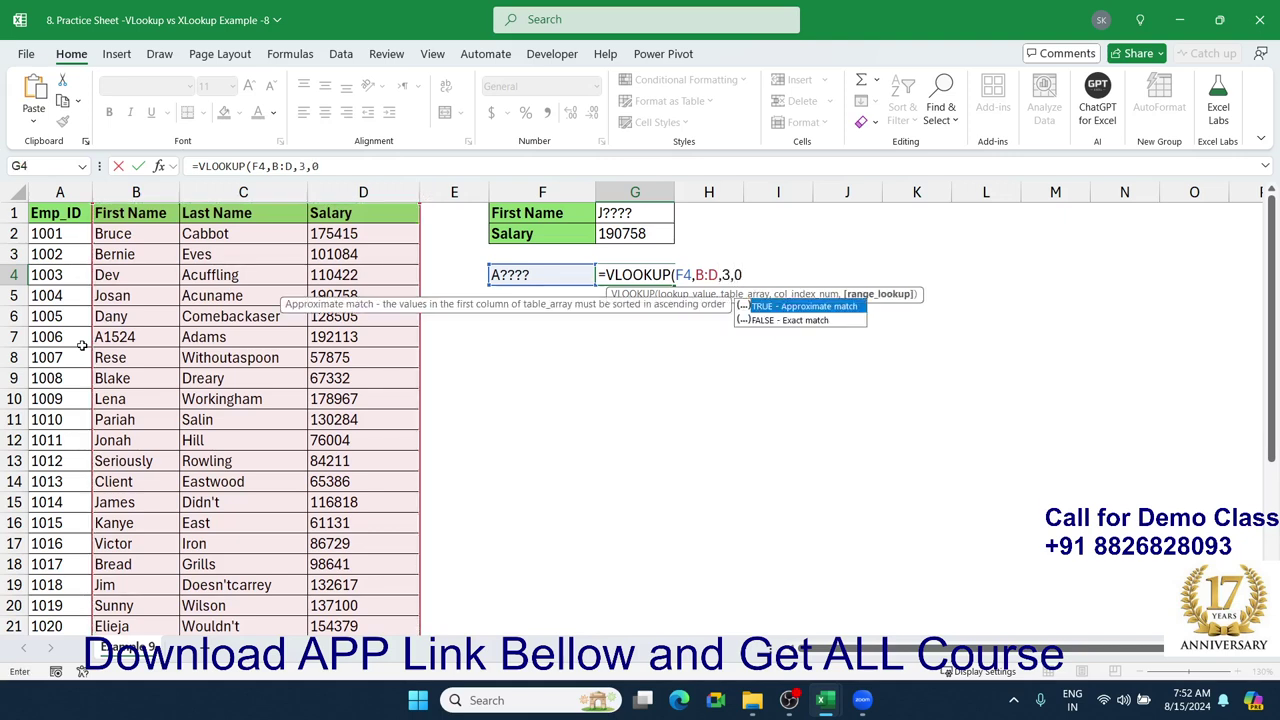
pyautogui.press('Return')
# - Move the VLOOKUP result from G4 into H4 and start typing =xl in G4
pyautogui.press('Up')
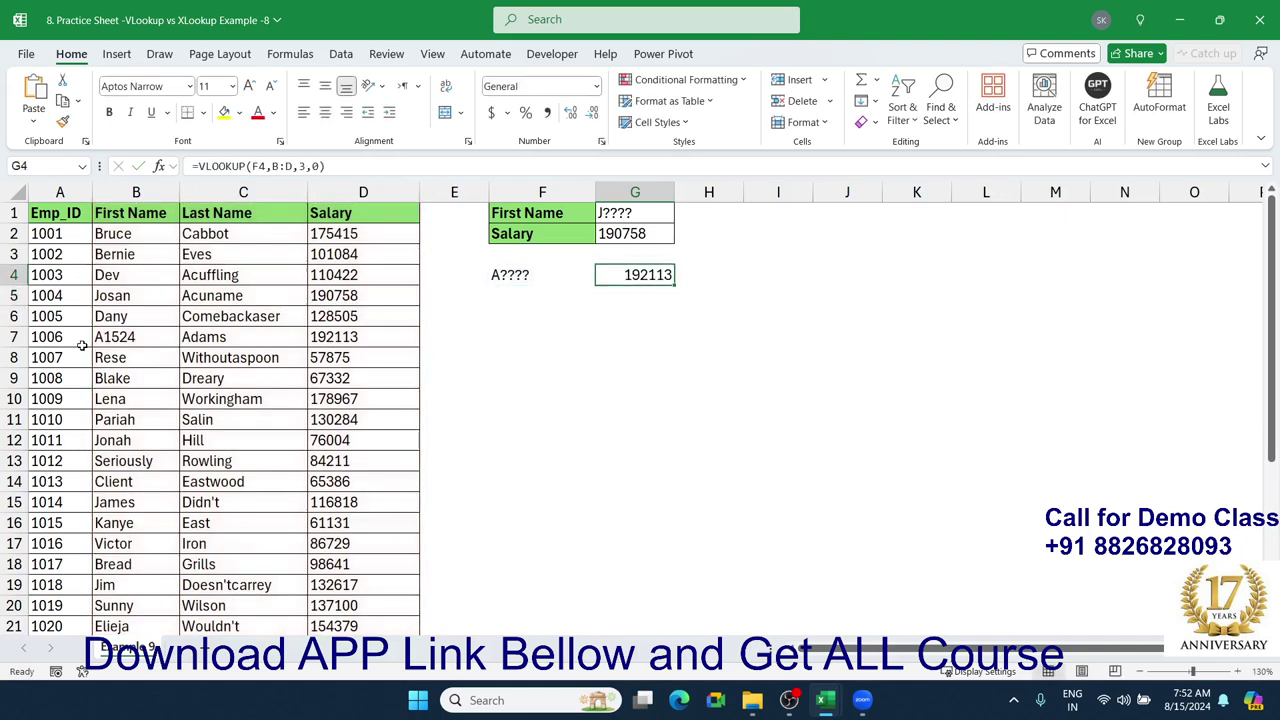
pyautogui.moveTo(600, 285); pyautogui.dragTo(724, 287)
pyautogui.click(620, 275)
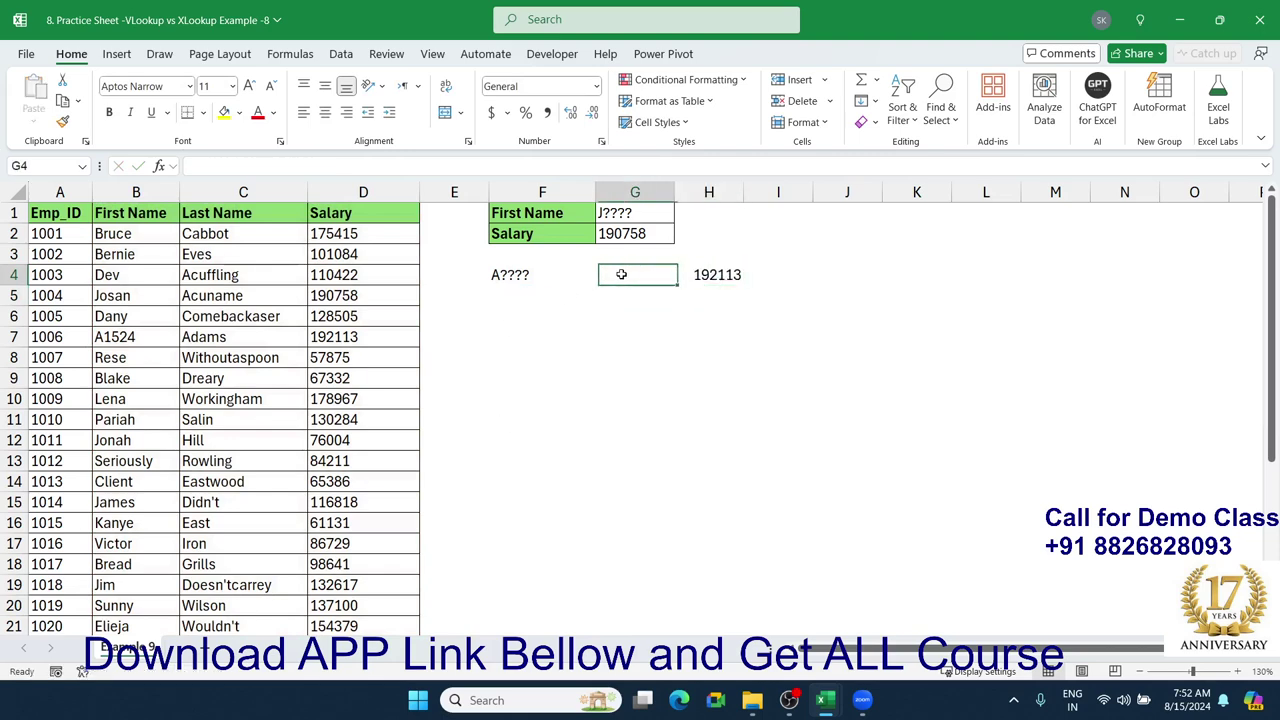
pyautogui.write('=')
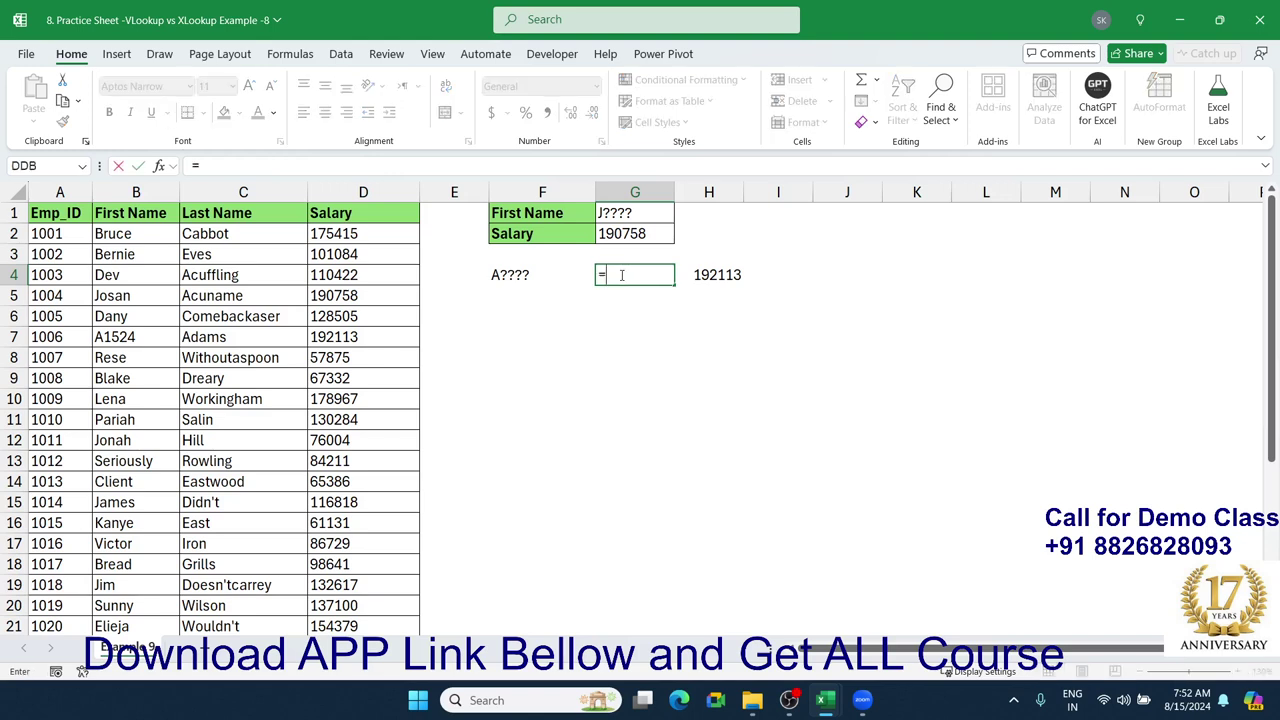
pyautogui.write('xl')
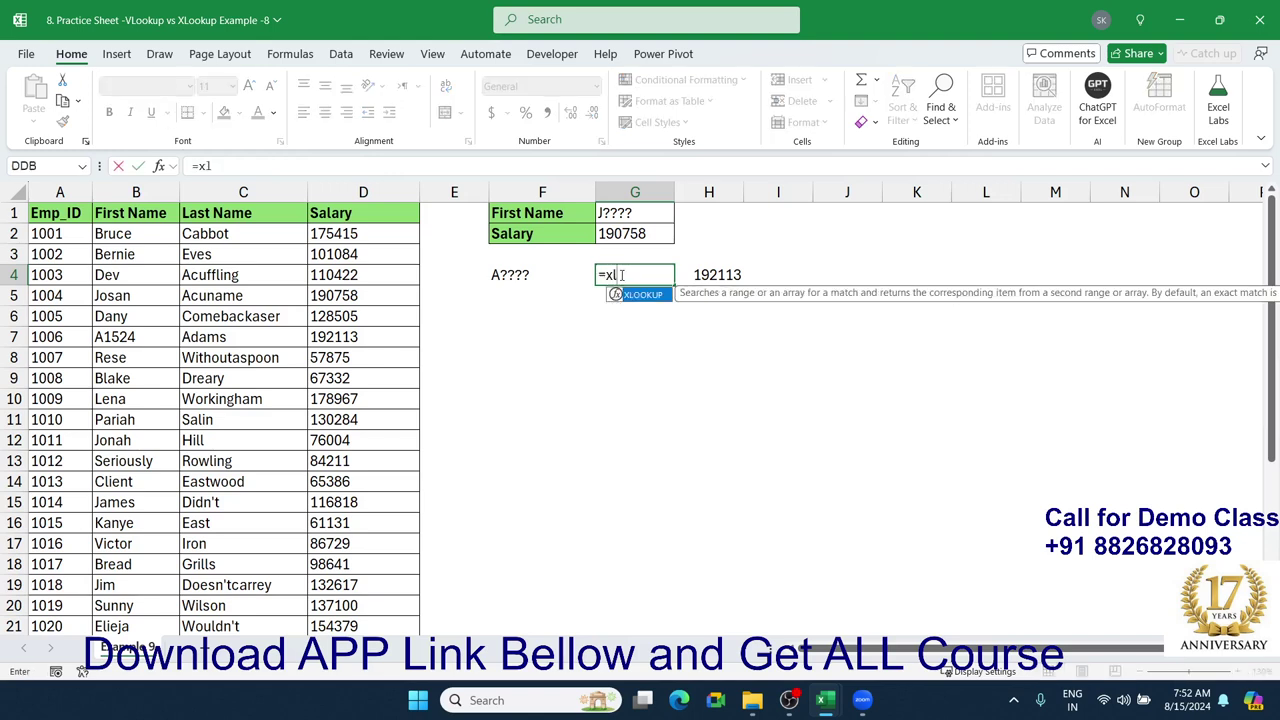
# - Build =XLOOKUP(F4,B:B,D:D, in G4, searching First Name and returning Salary
pyautogui.press('Tab')
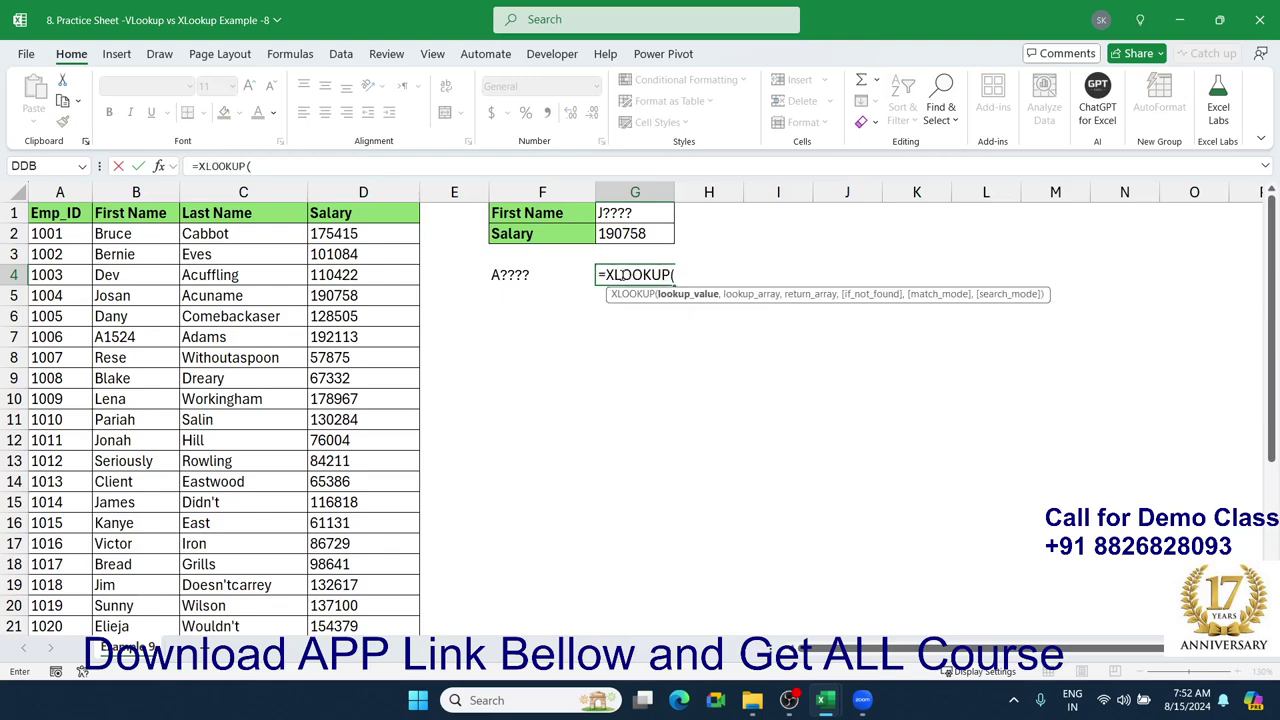
pyautogui.click(540, 275)
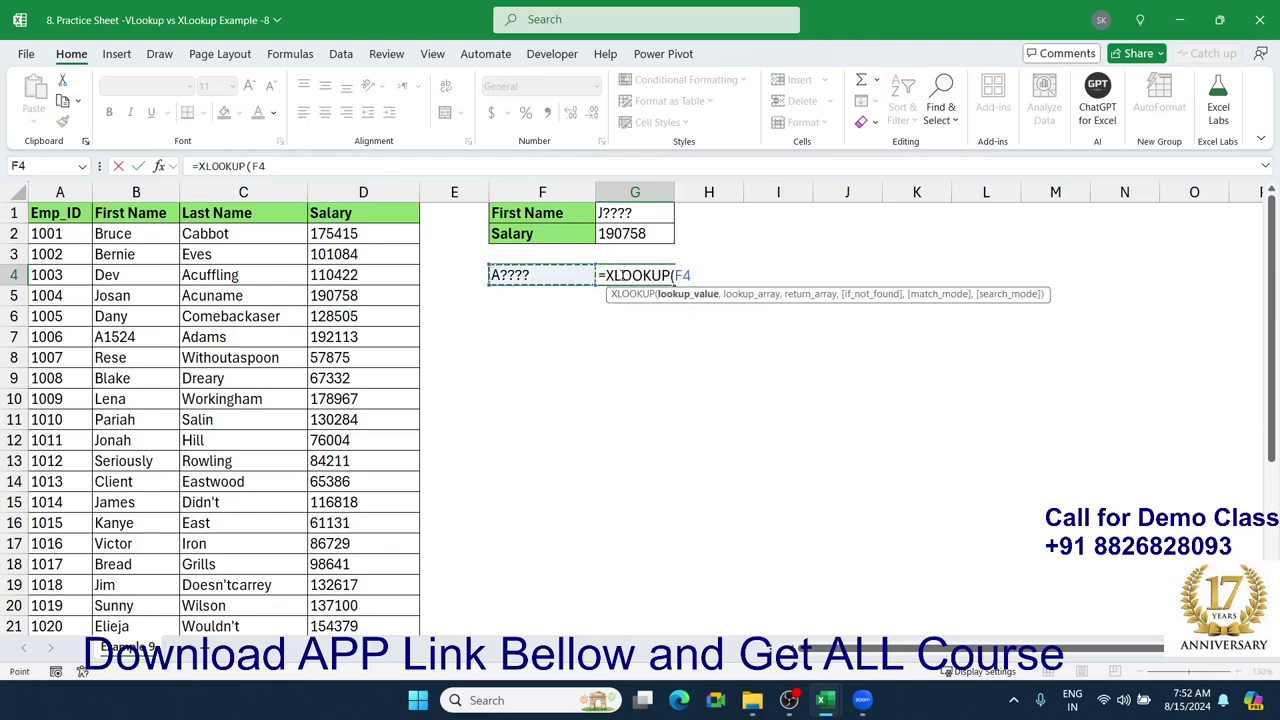
pyautogui.write(',')
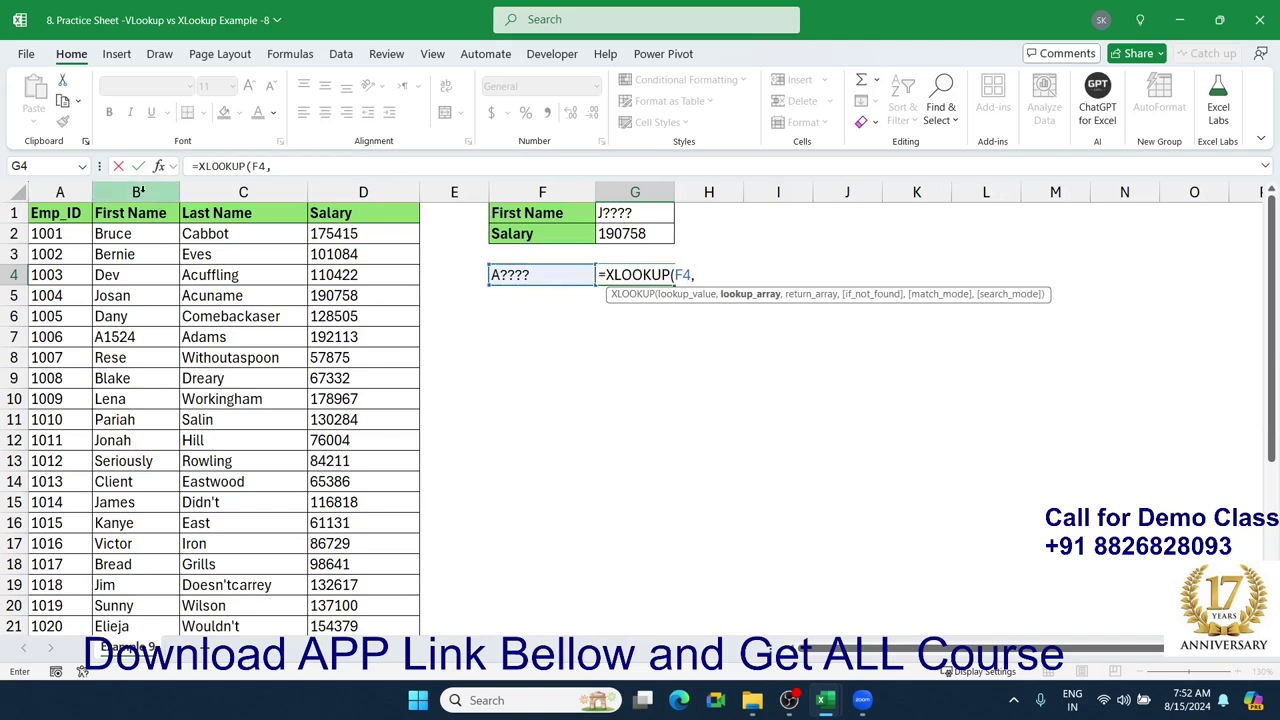
pyautogui.moveTo(142, 190)
pyautogui.mouseDown()
pyautogui.moveTo(203, 197)
pyautogui.moveTo(167, 198)
pyautogui.mouseUp()
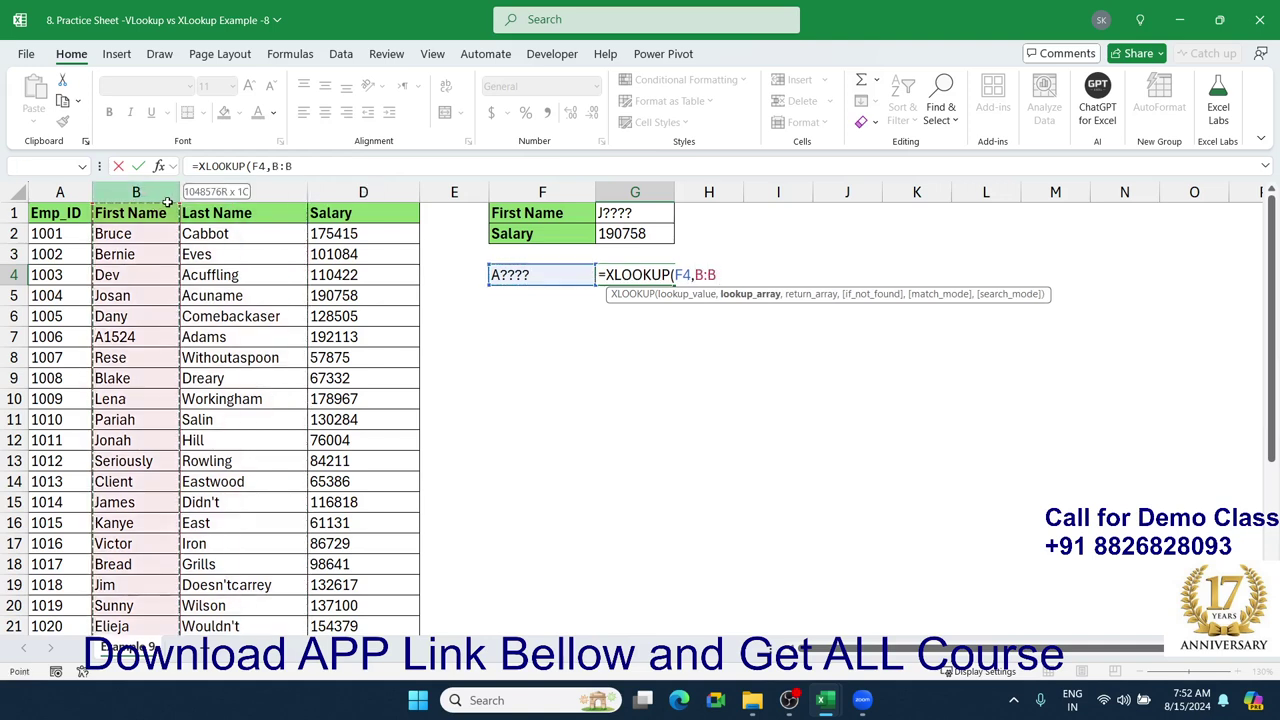
pyautogui.write(',')
pyautogui.click(348, 192)
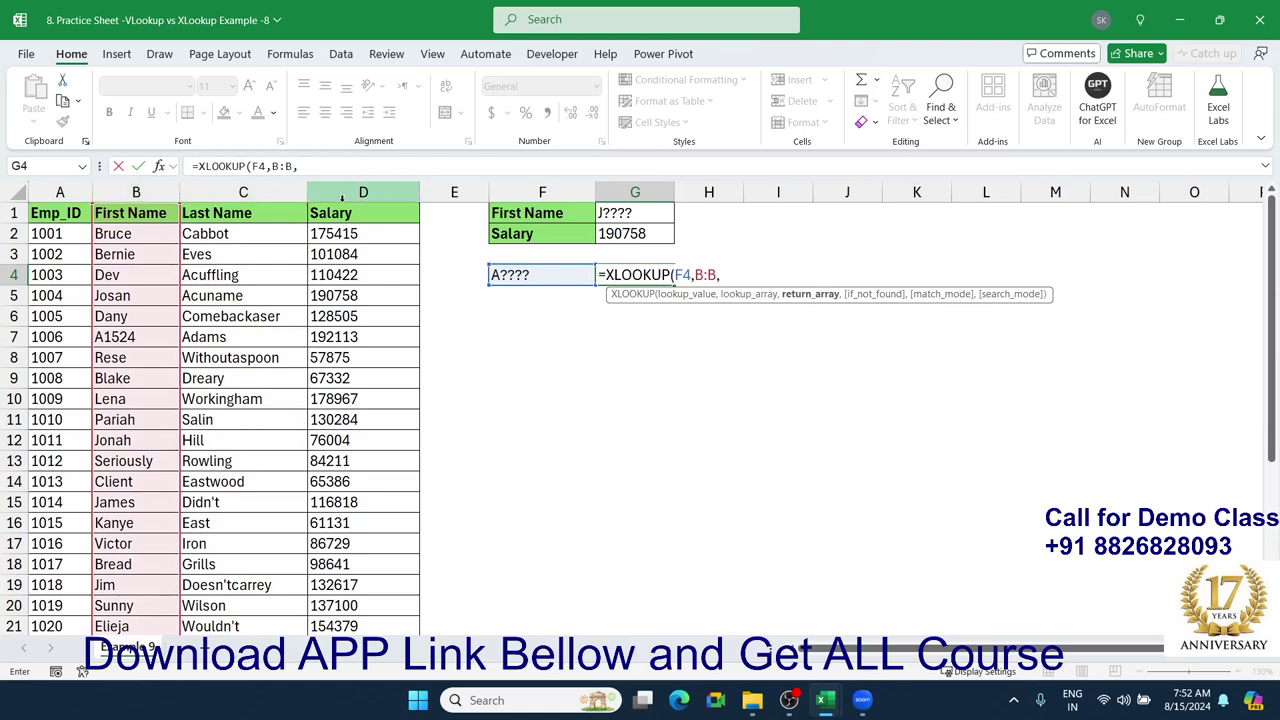
pyautogui.write(',')
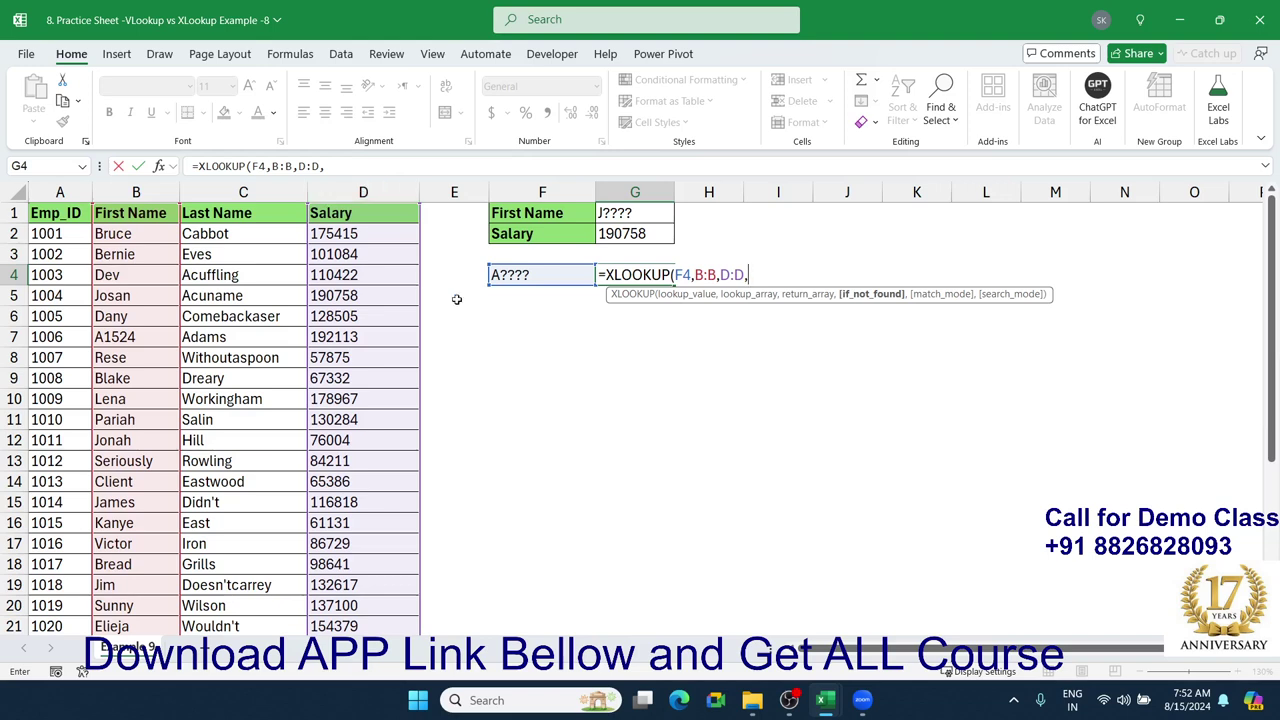
pyautogui.write(',')
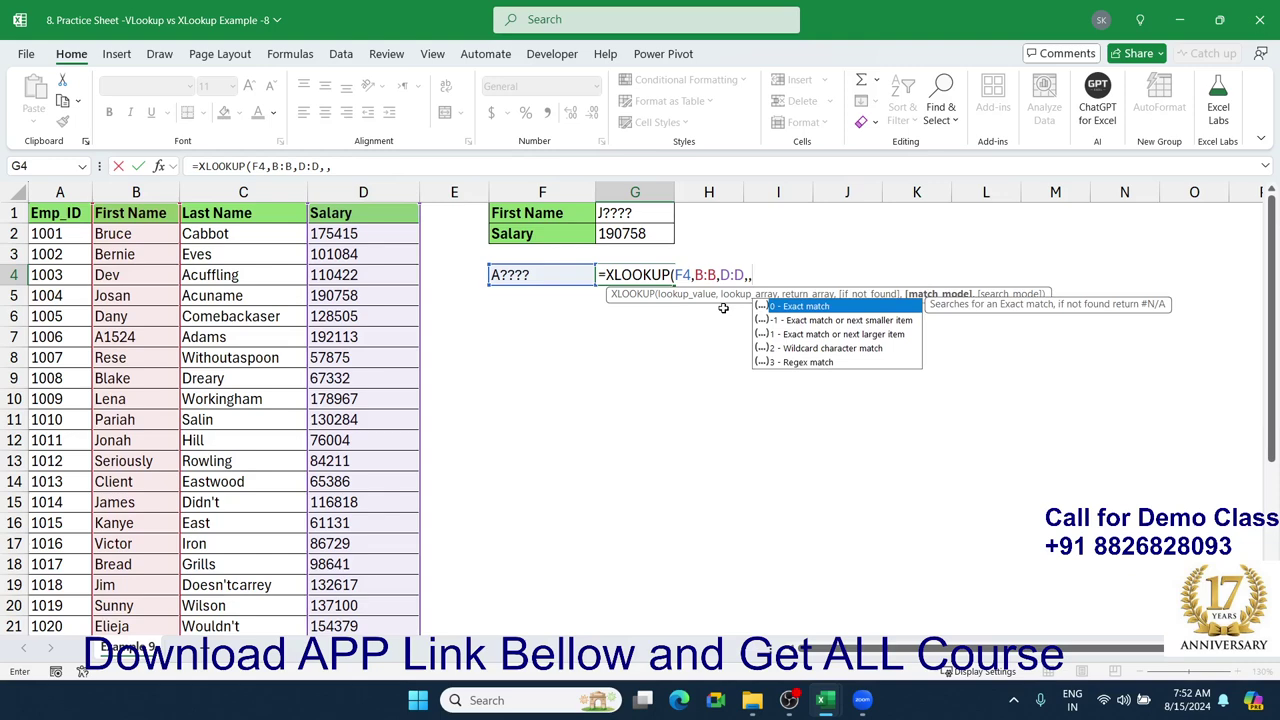
# - Set match mode 2 (wildcard) so =XLOOKUP(F4,B:B,D:D,,2) returns 192113
pyautogui.press('Down')
pyautogui.press('Down')
pyautogui.press('Down')
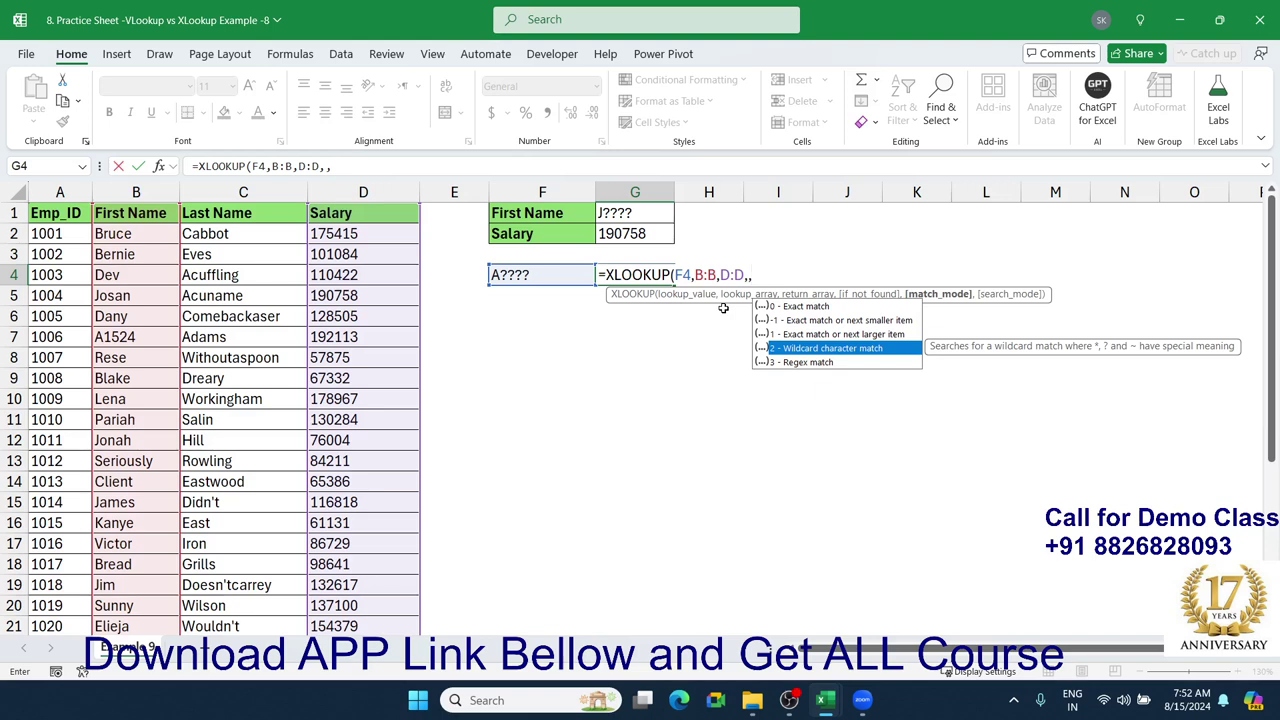
pyautogui.press('Tab')
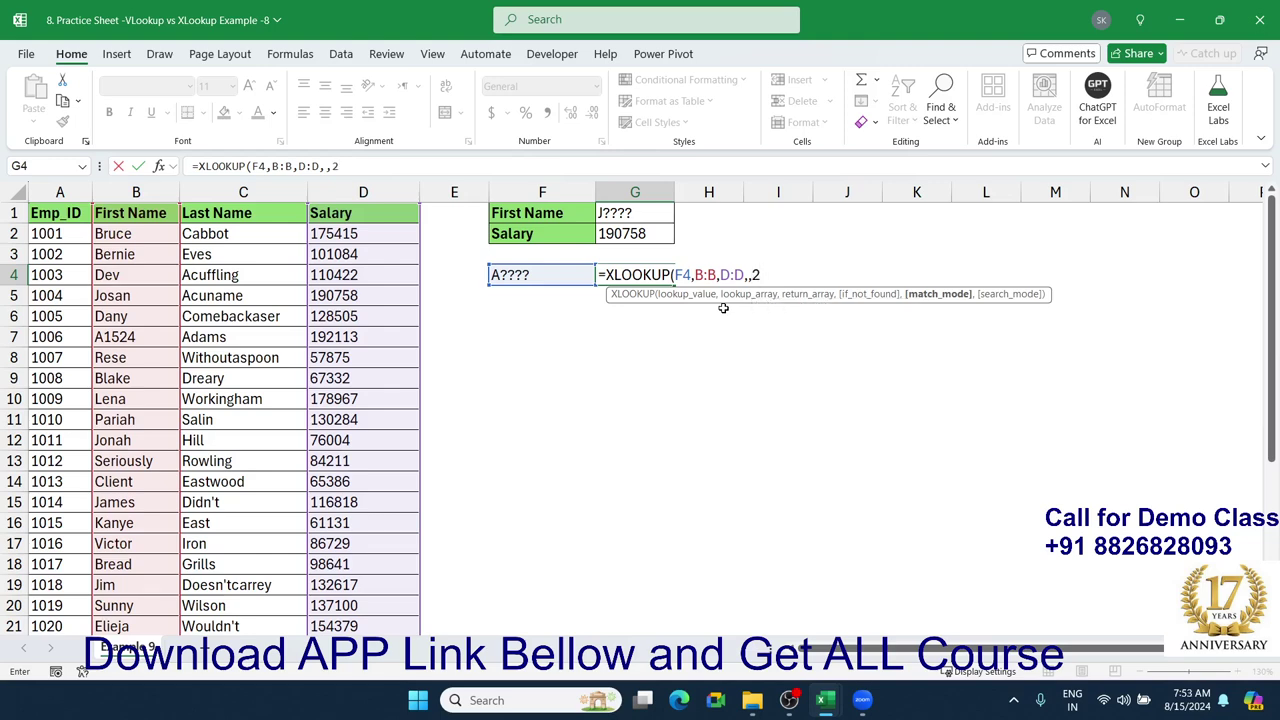
pyautogui.press('Return')
pyautogui.press('Up')
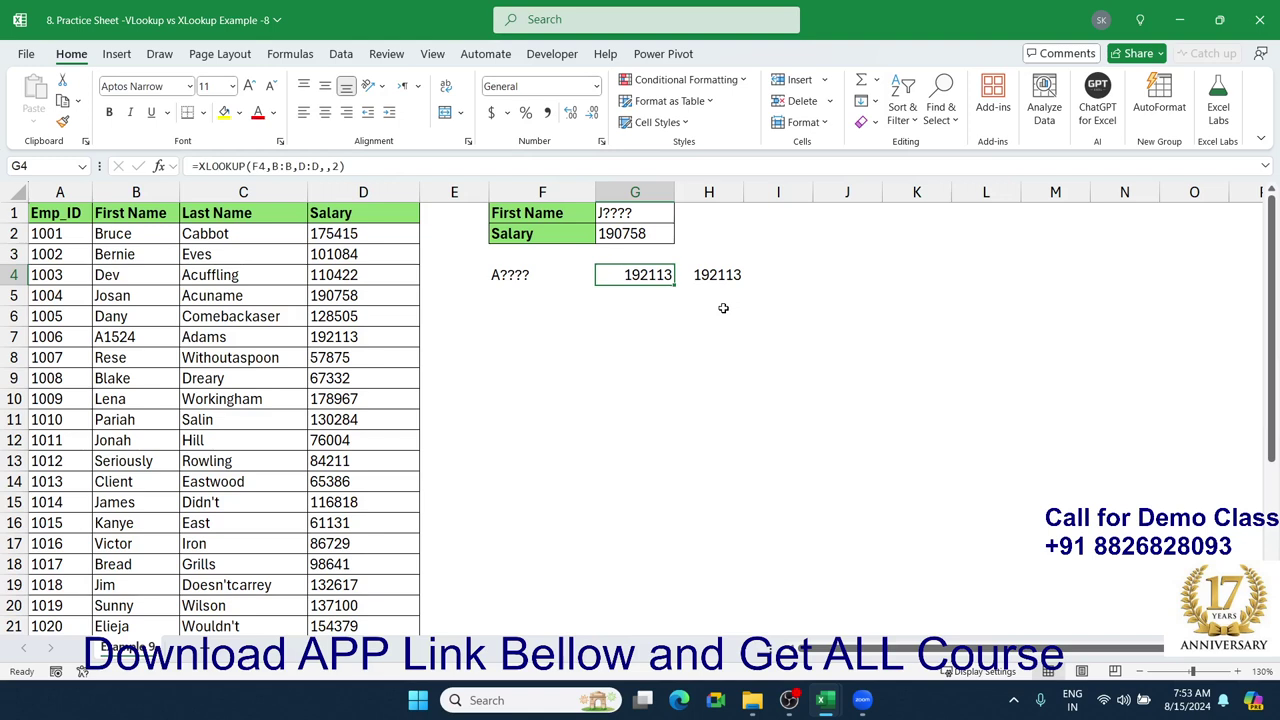
pyautogui.press('Left')
pyautogui.press('Down')
pyautogui.press('Left')
pyautogui.press('Left')
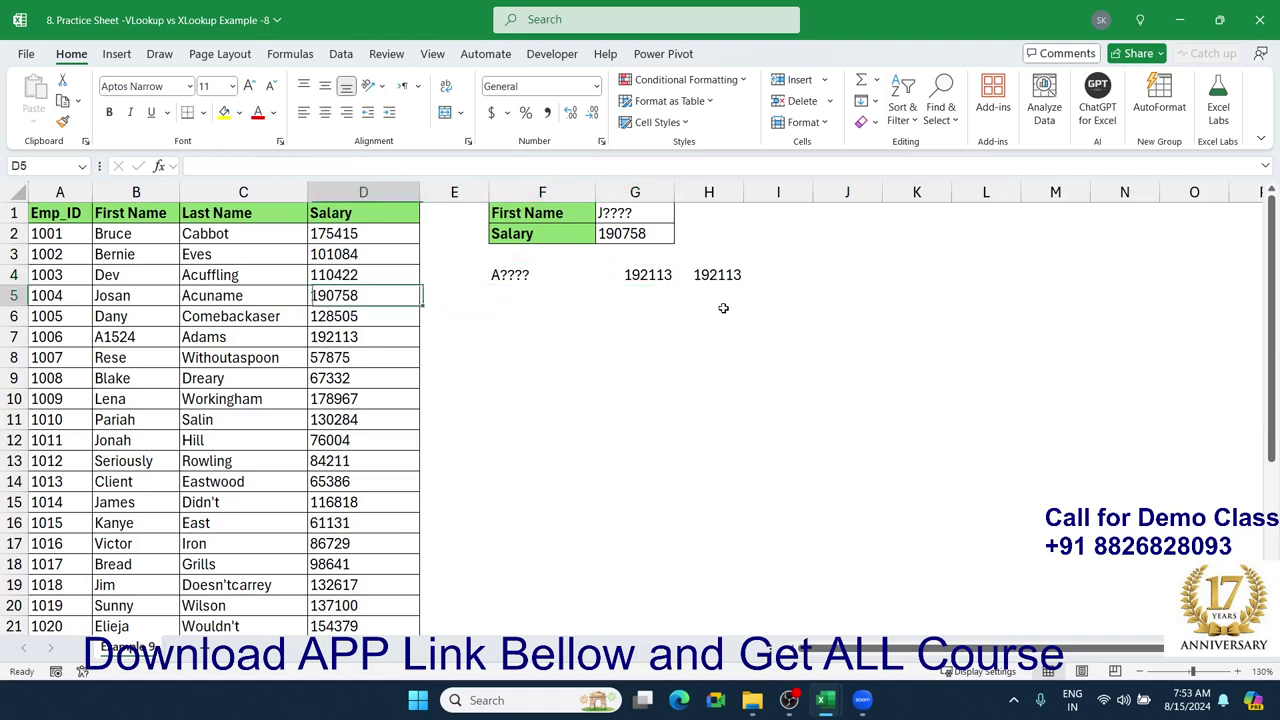
pyautogui.press('Left')
pyautogui.press('Left')
pyautogui.press('Left')
pyautogui.press('Up')
pyautogui.press('Right')
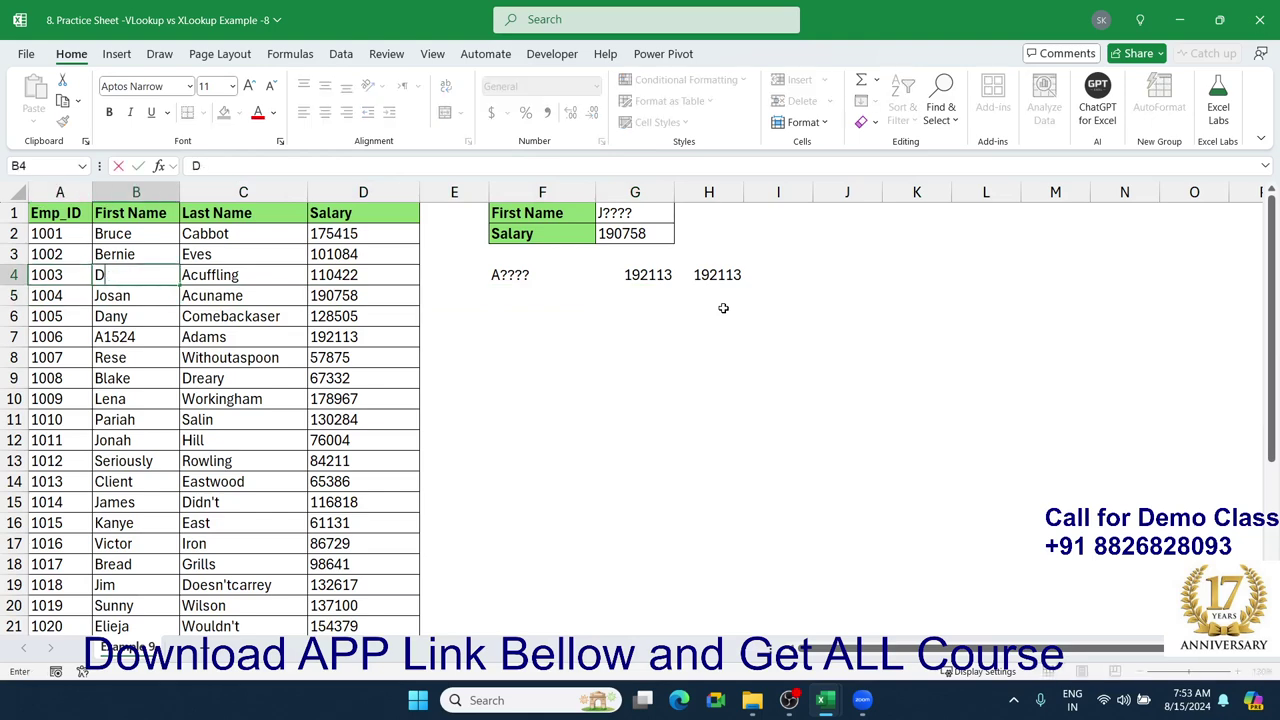
# - Enter the wildcard pattern Dev * in cell F6
pyautogui.click(531, 313)
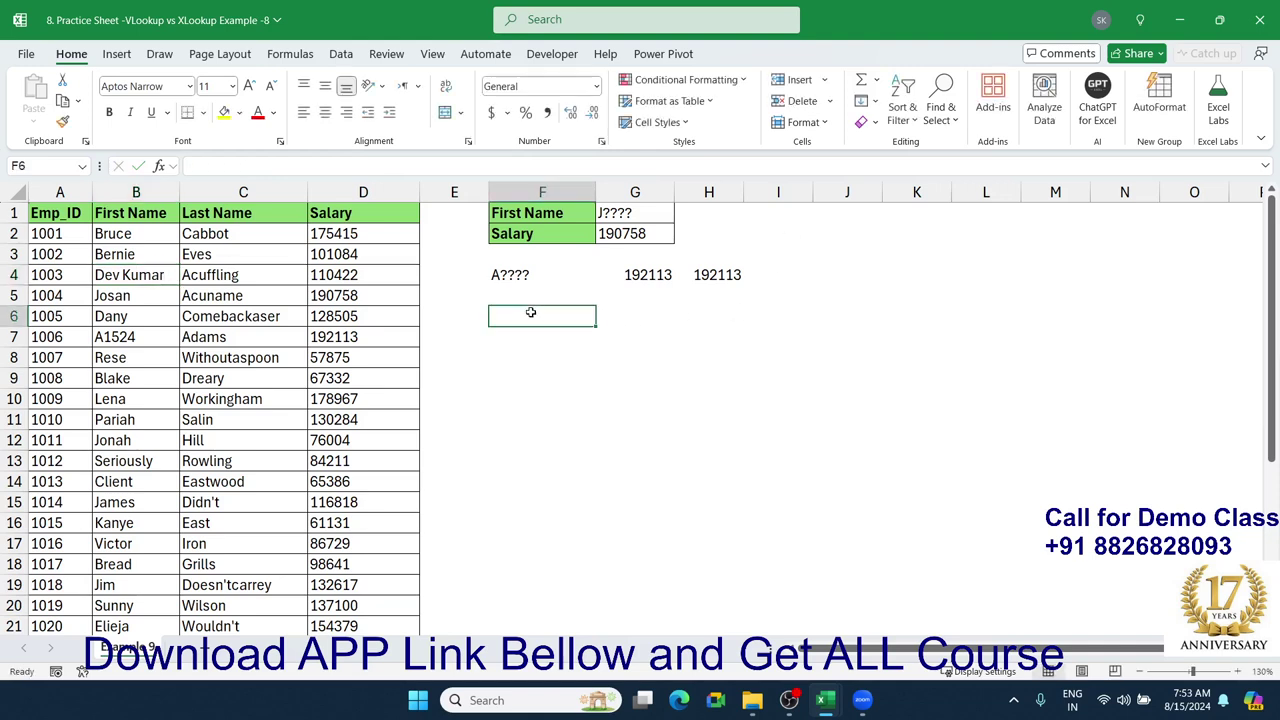
pyautogui.write('Dev *')
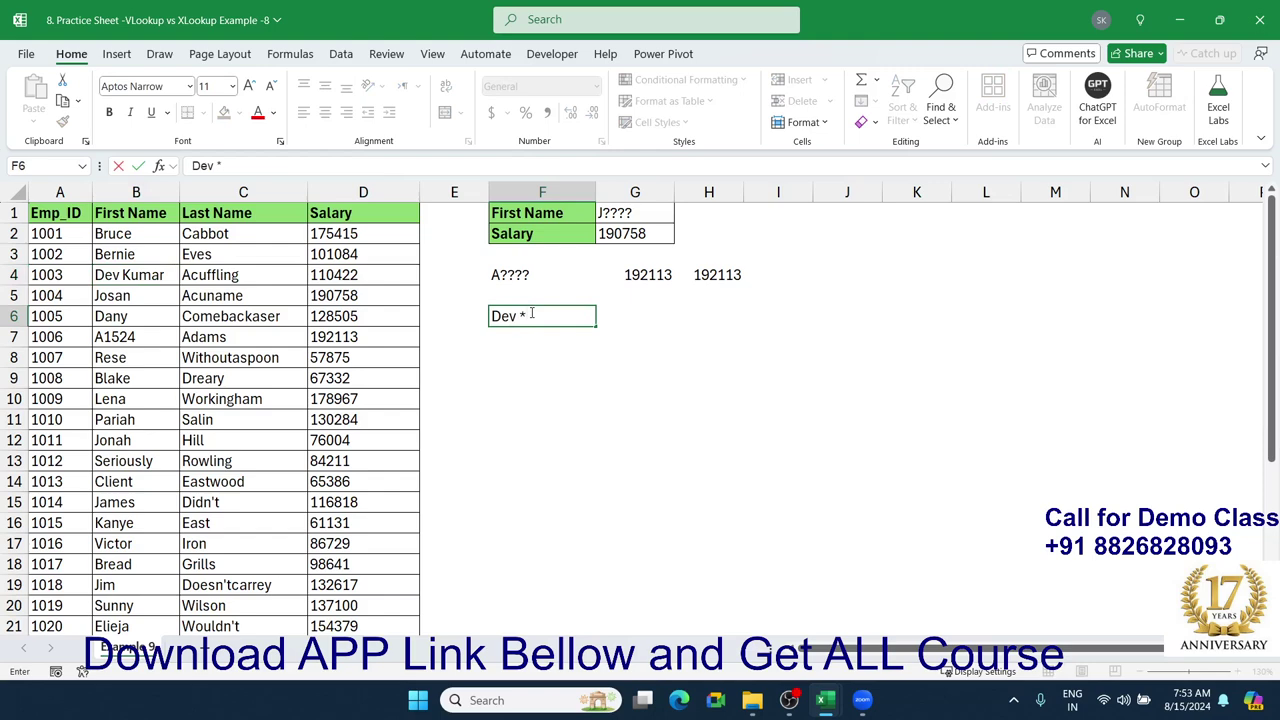
pyautogui.press('Return')
pyautogui.click(531, 314)
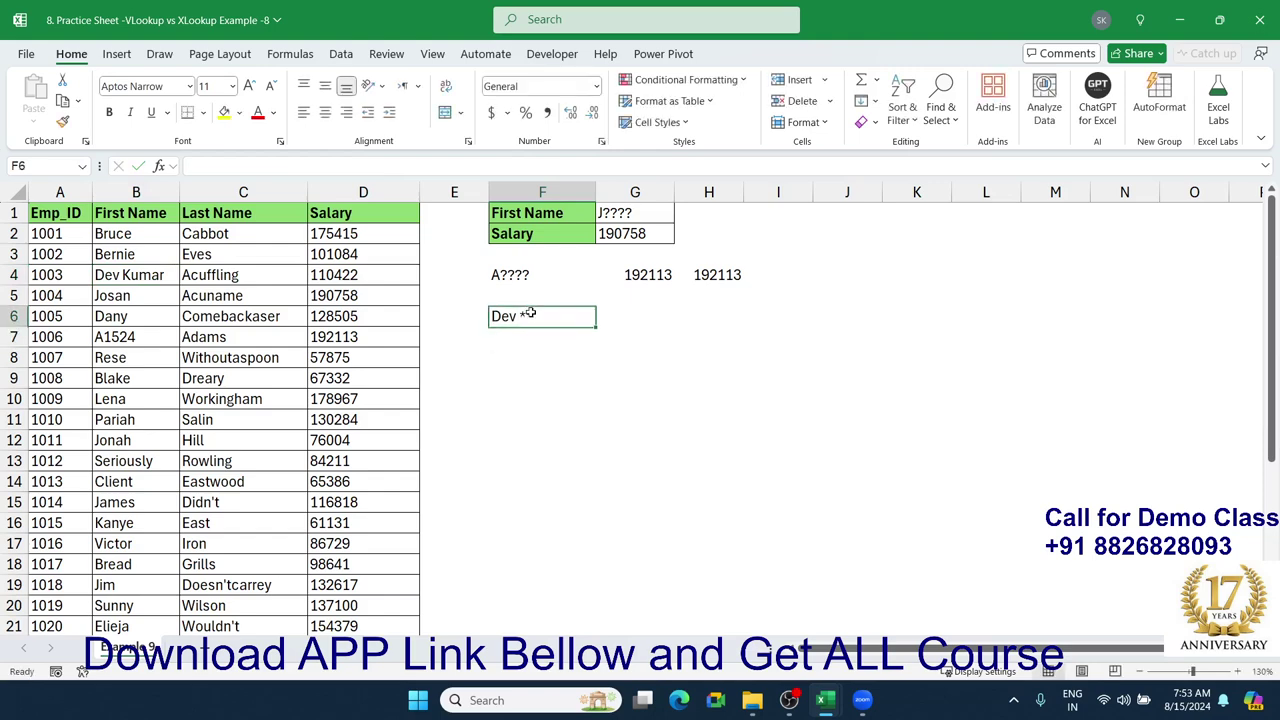
pyautogui.click(655, 278)
pyautogui.click(634, 308)
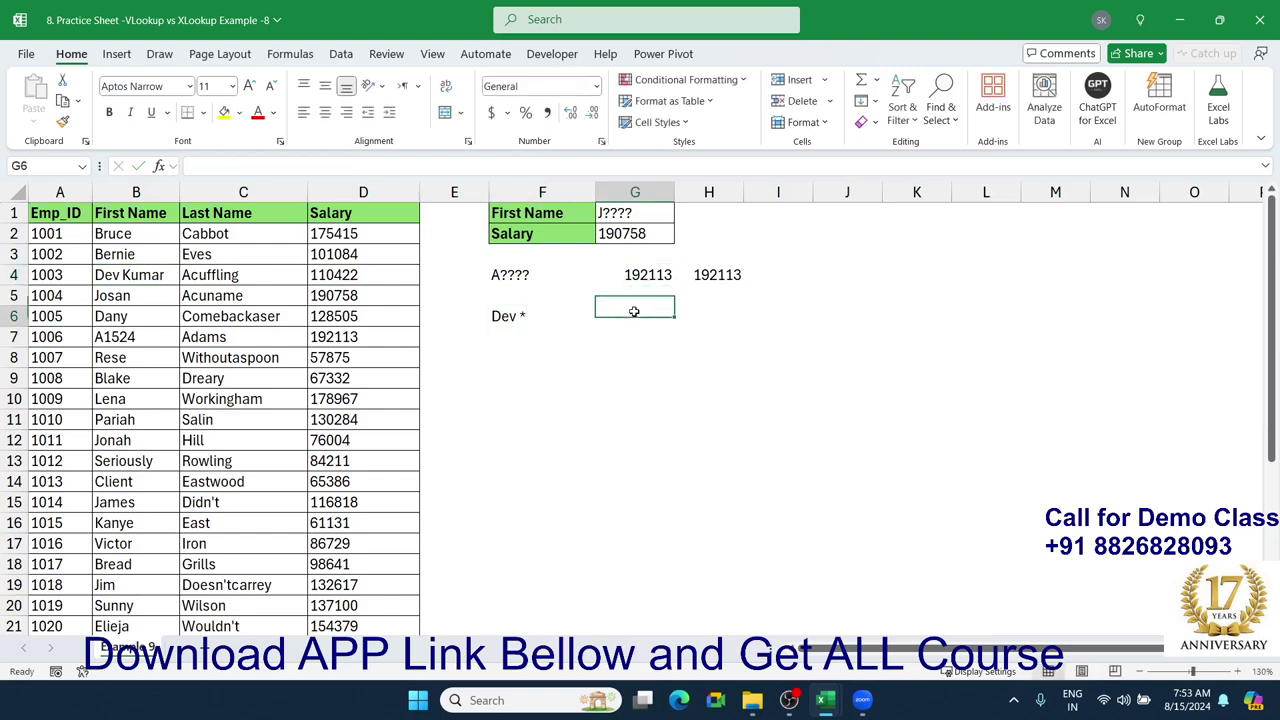
# - Copy the G4:H4 lookup formulas into G6:H6 so Dev * returns 110422
pyautogui.click(642, 276)
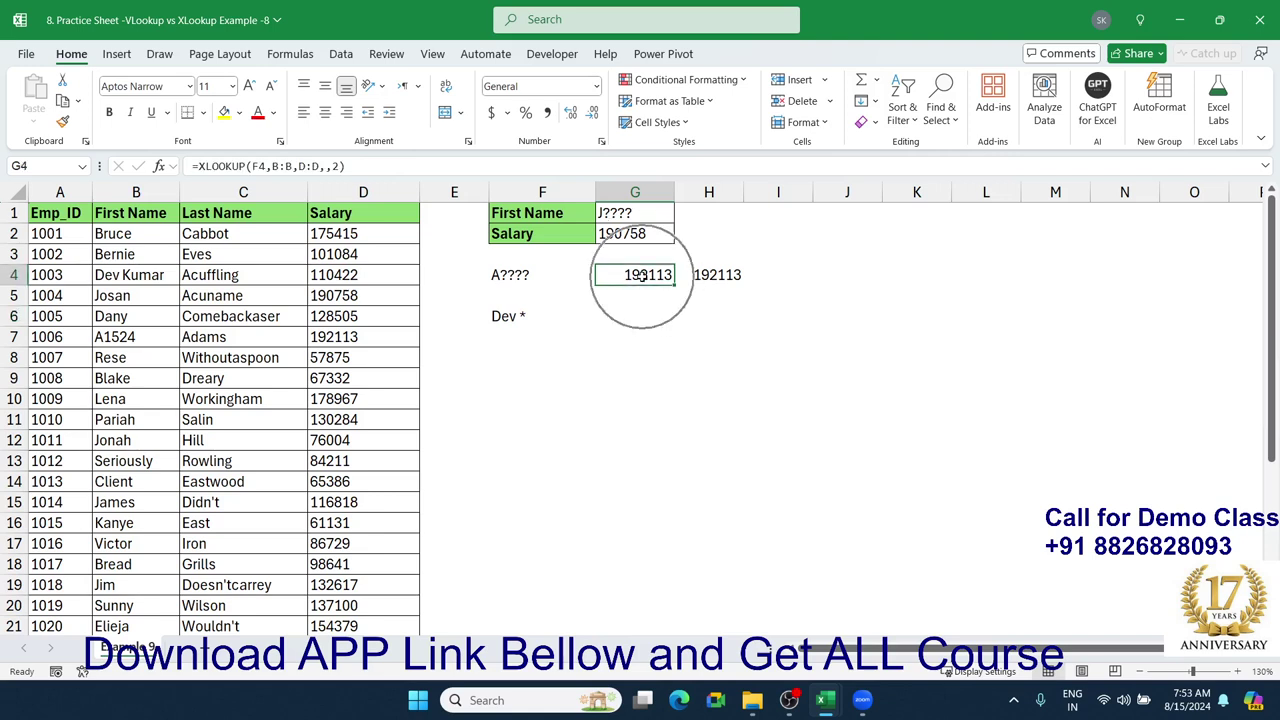
pyautogui.hotkey('shift', 'Right')
pyautogui.hotkey('ctrl', 'c')
pyautogui.press('Down')
pyautogui.press('Down')
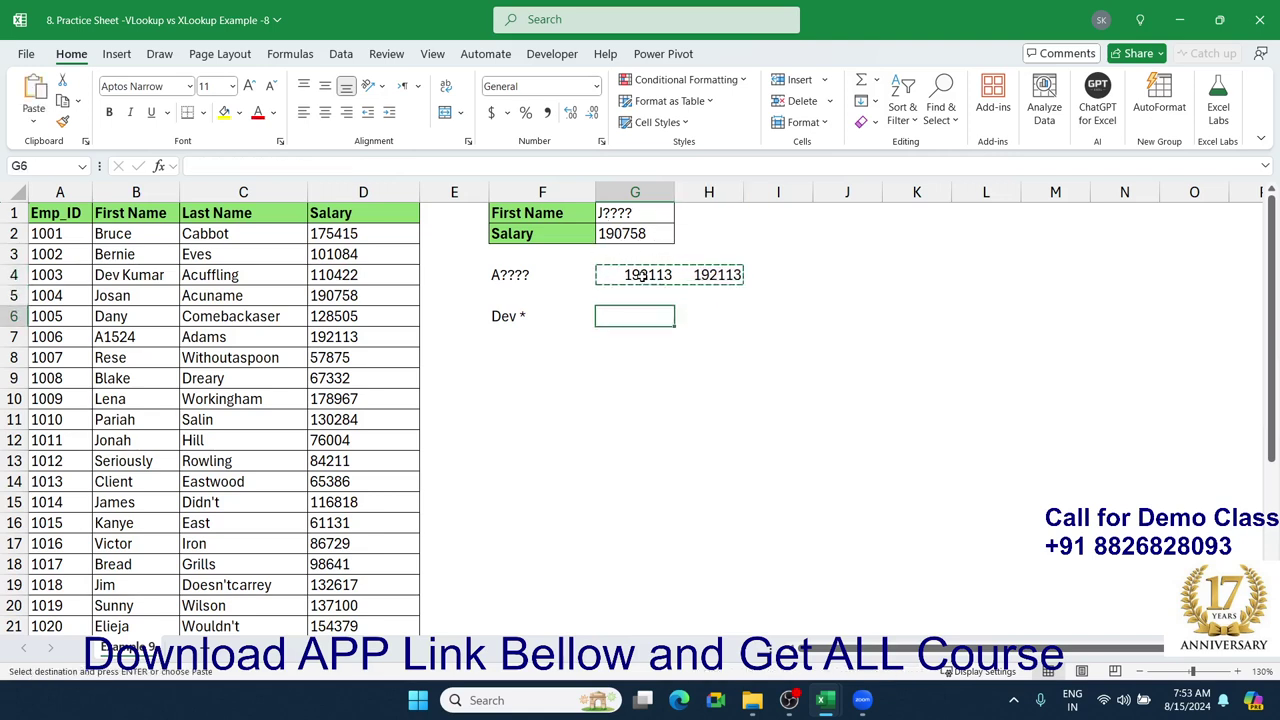
pyautogui.hotkey('ctrl', 'v')
pyautogui.press('Escape')
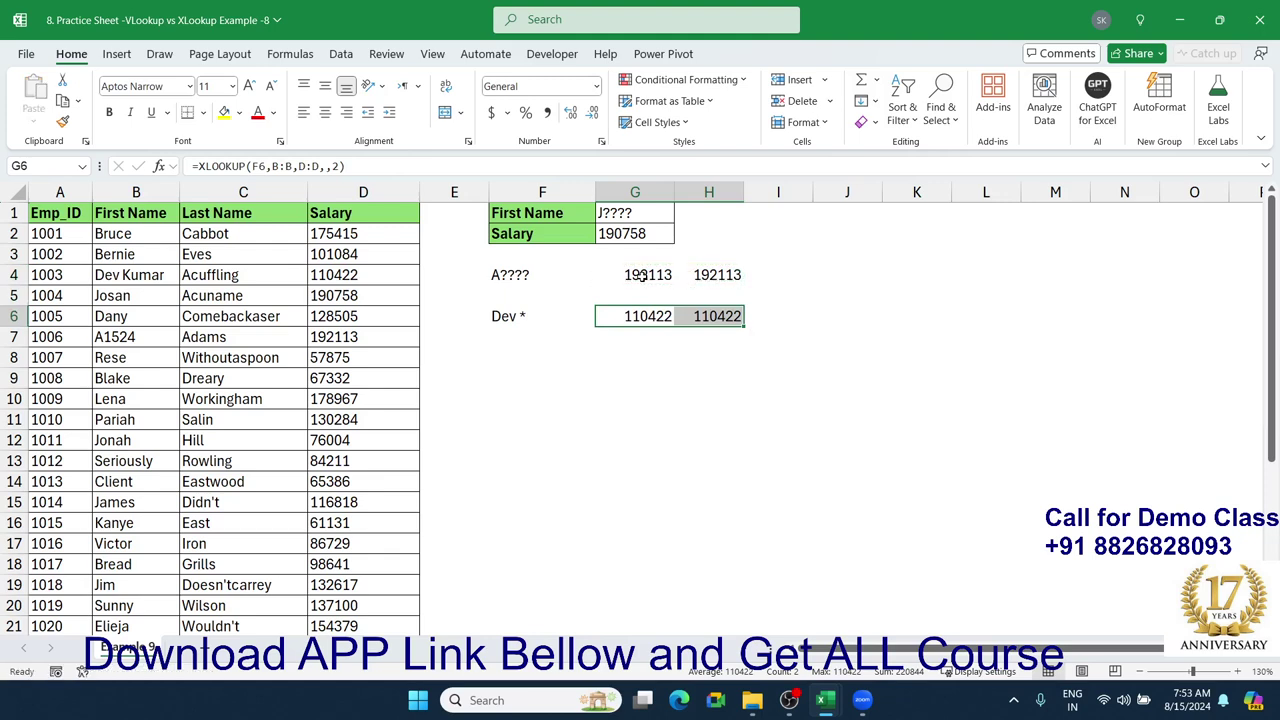
pyautogui.press('Up')
pyautogui.press('Up')
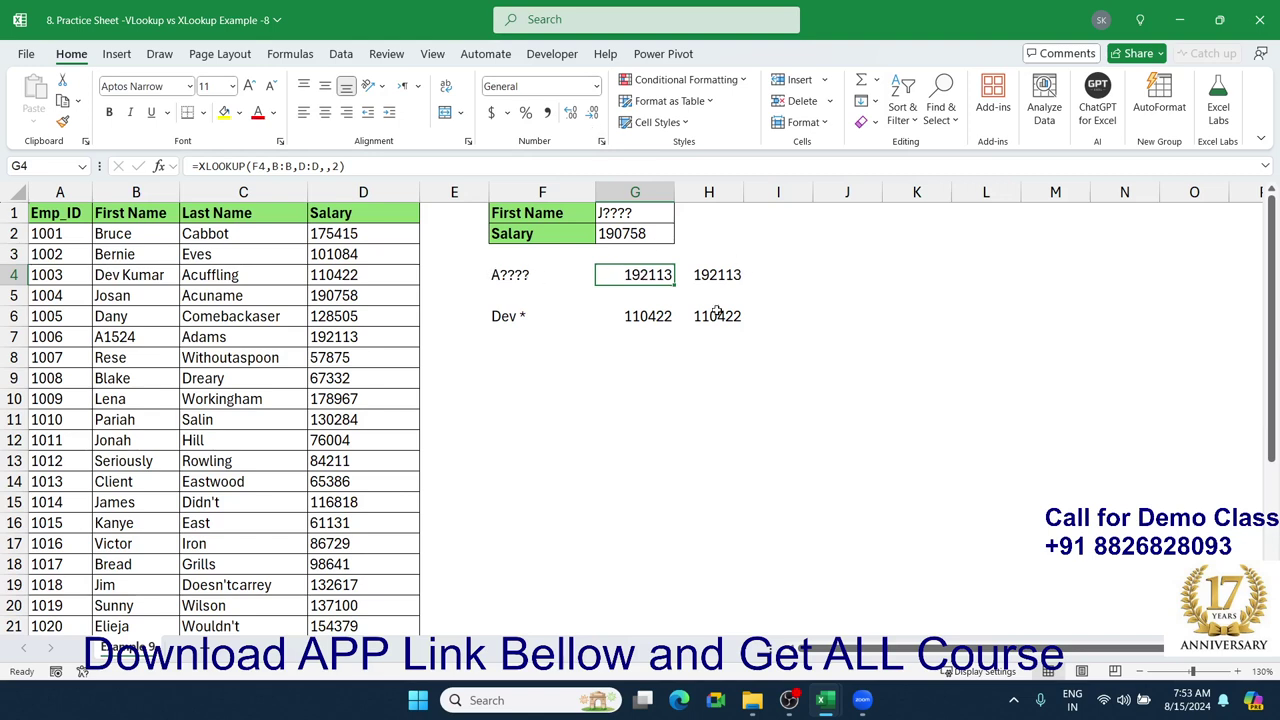
pyautogui.click(578, 377)
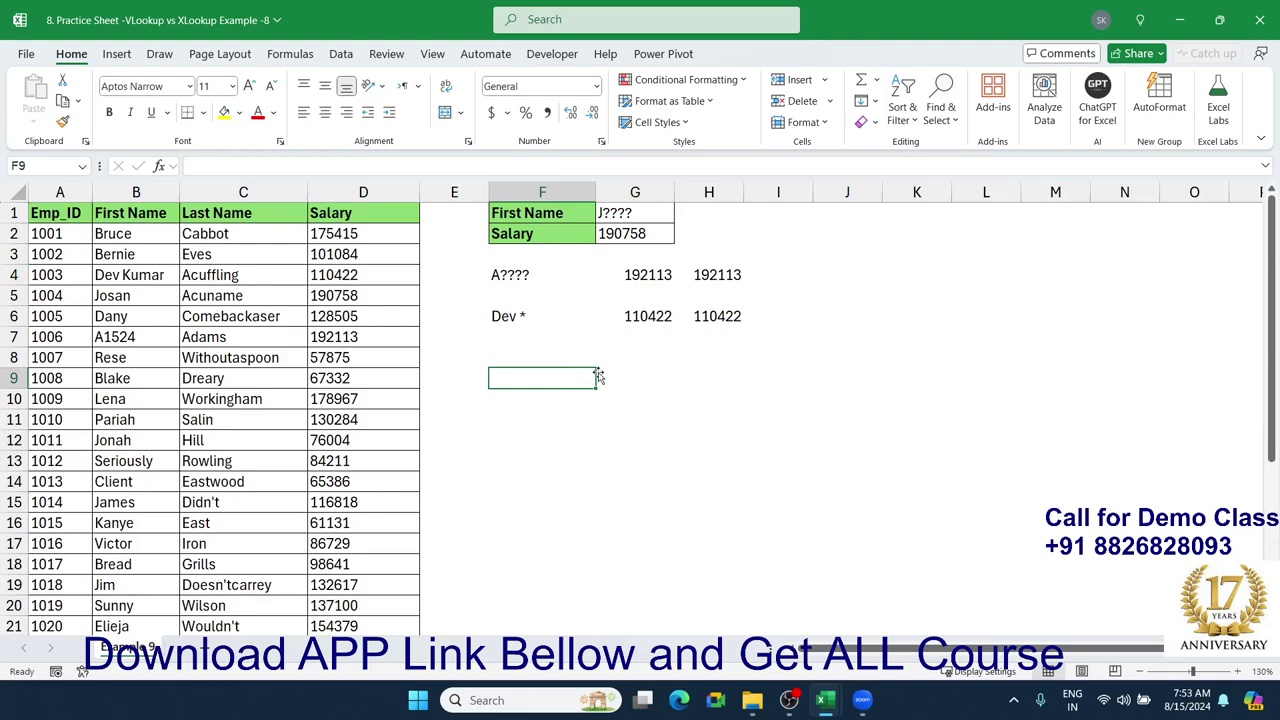
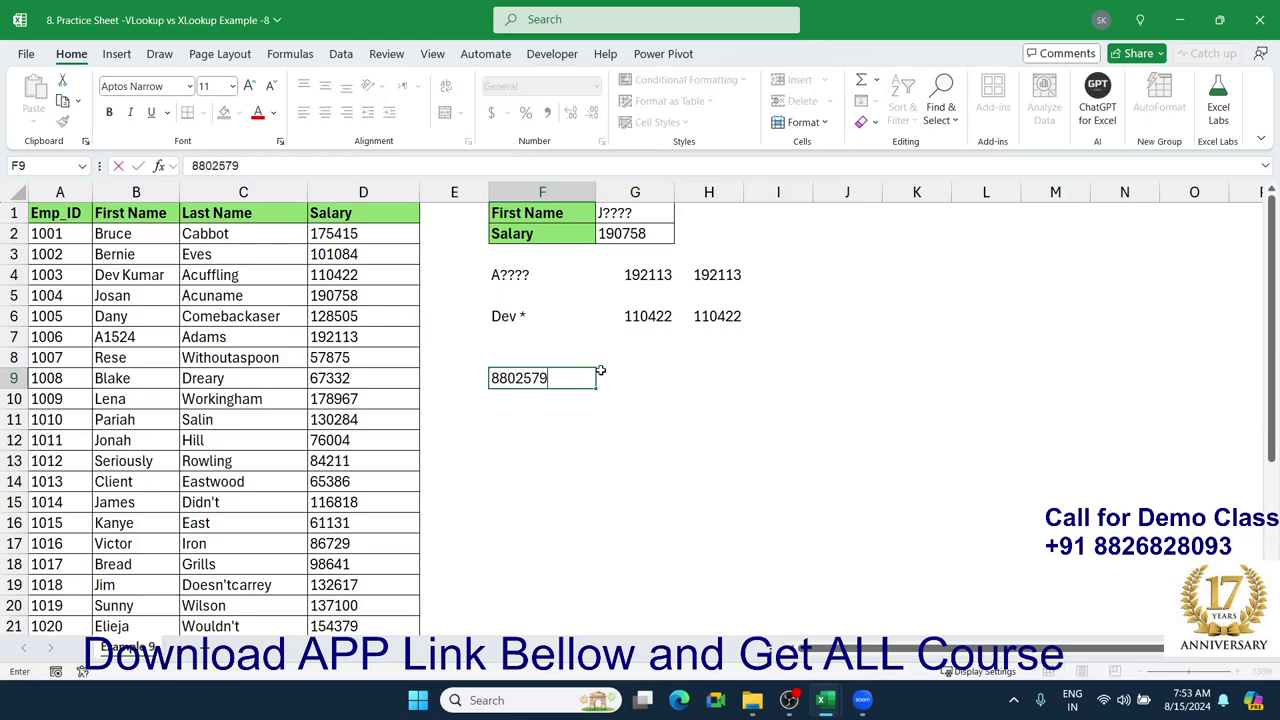
pyautogui.press('Escape')
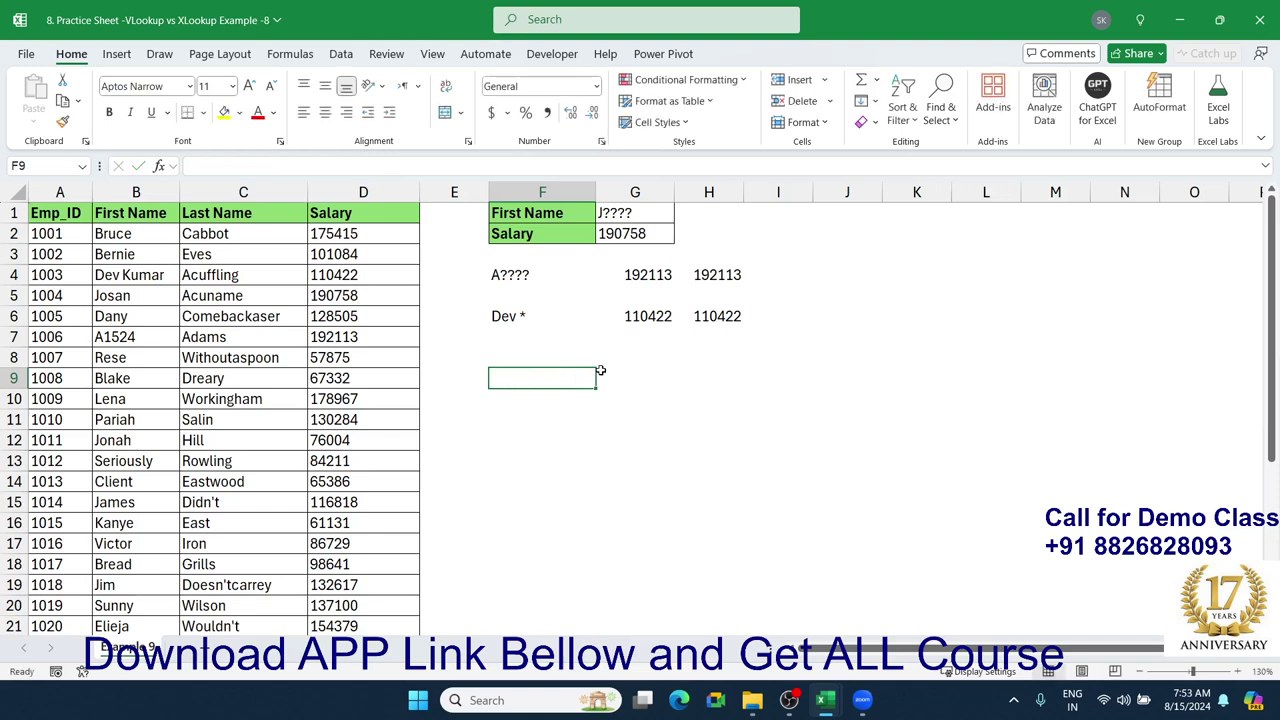